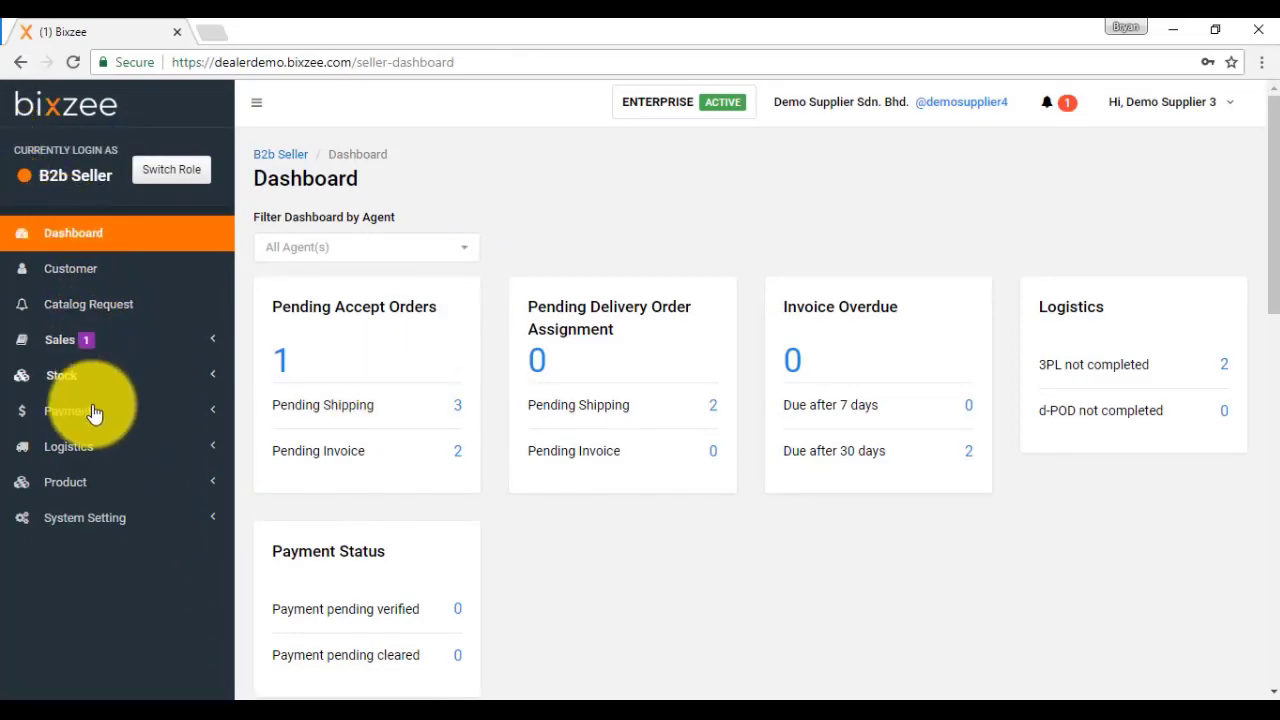
Step: Open Demo Supplier Sdn. Bhd.'s Company Profile under System Setting and begin editing it
click(107, 522)
scroll(107, 528, down, 2)
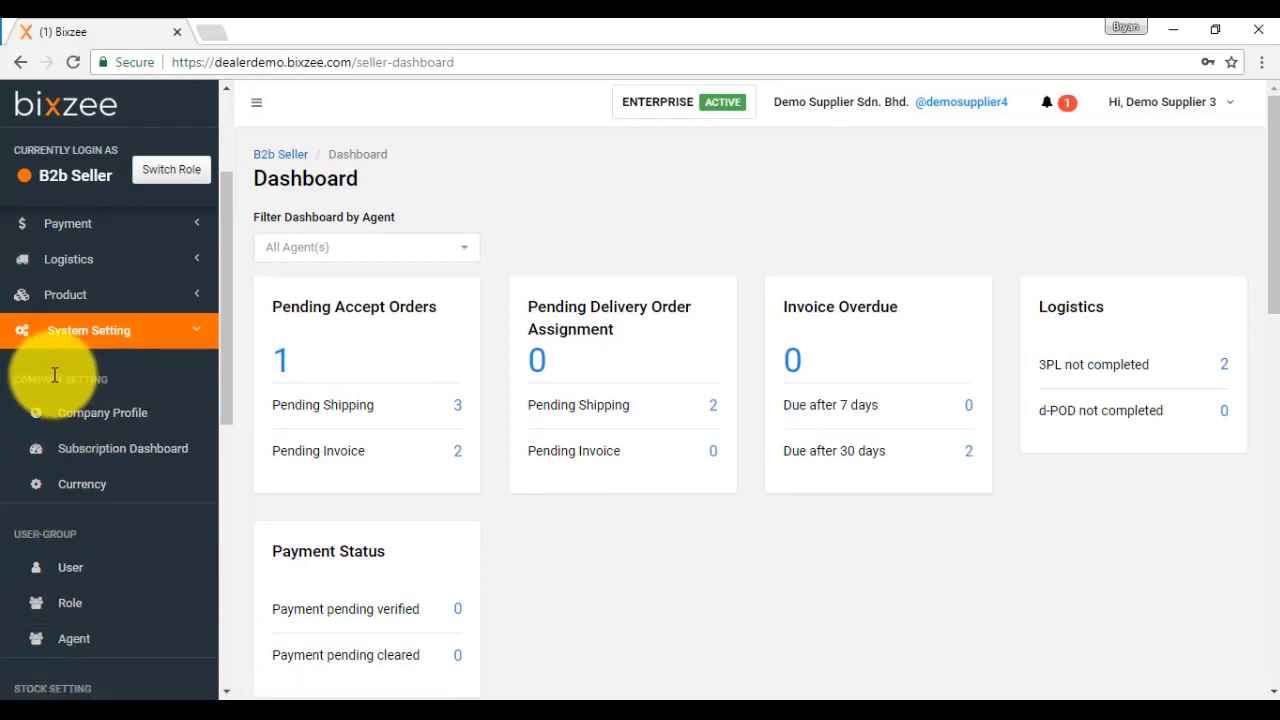
click(107, 416)
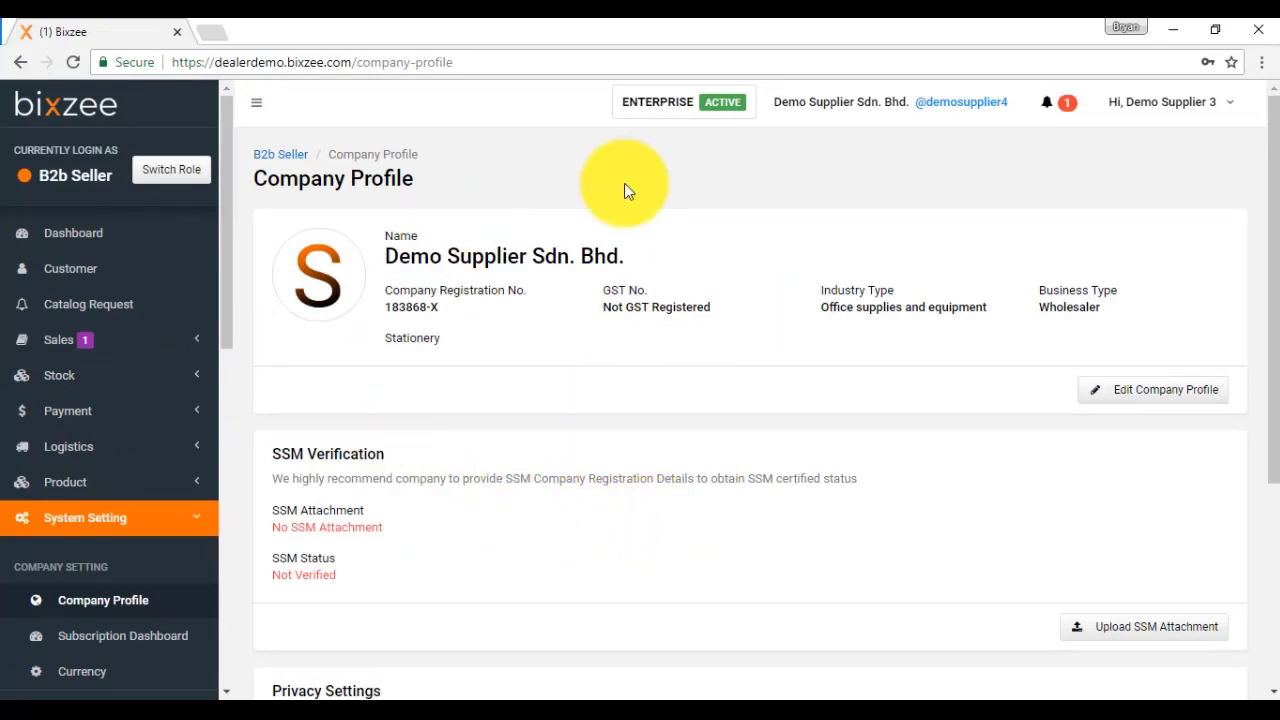
click(1140, 385)
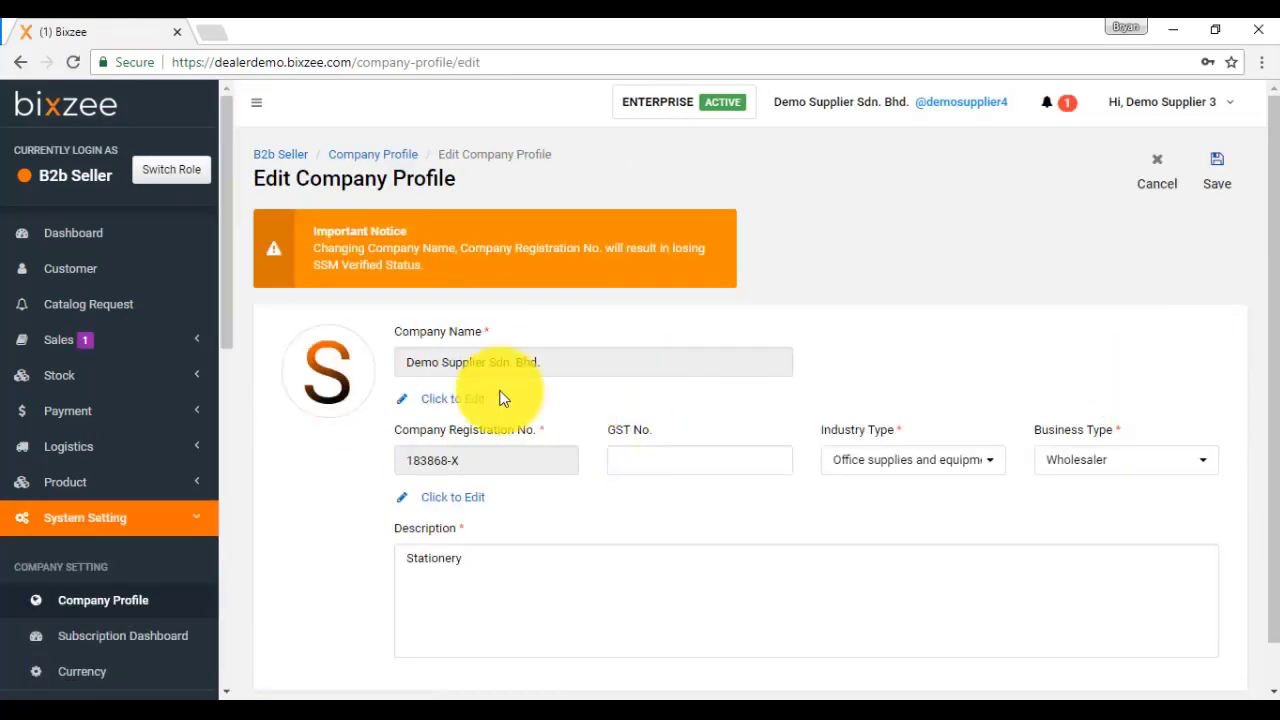
Step: Cancel the logo upload and save the company profile with its existing details
click(347, 374)
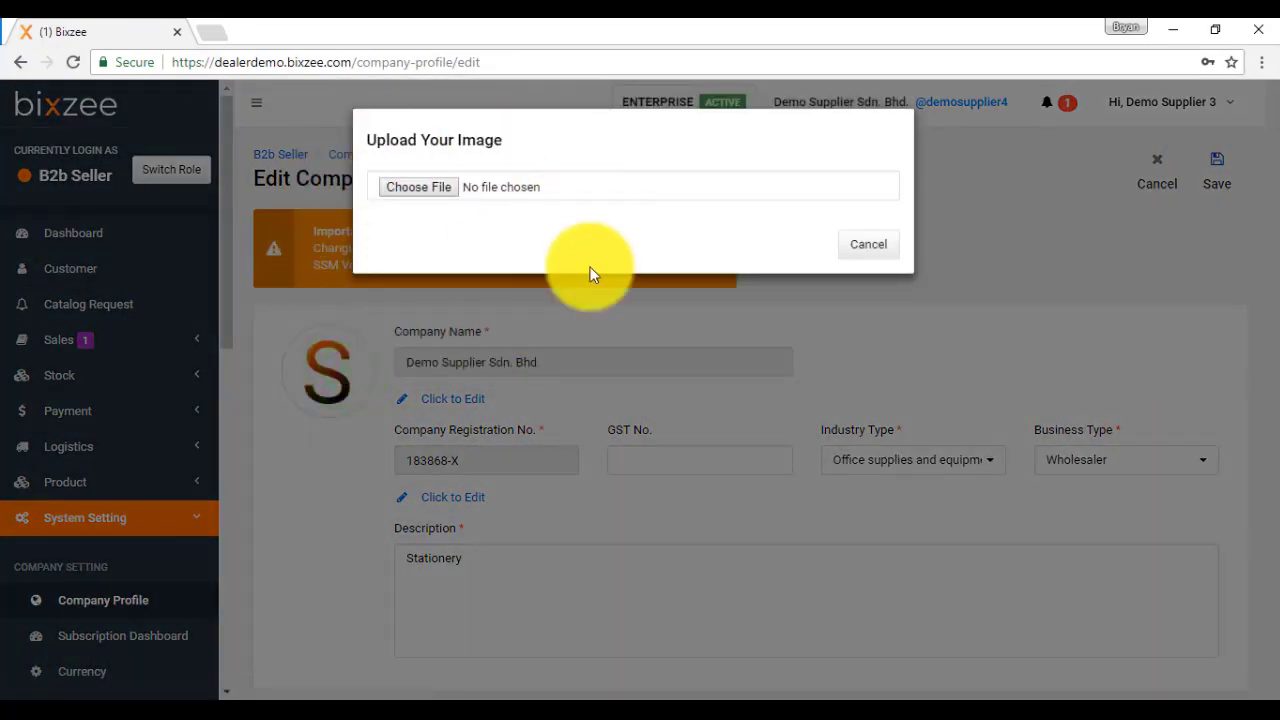
click(866, 250)
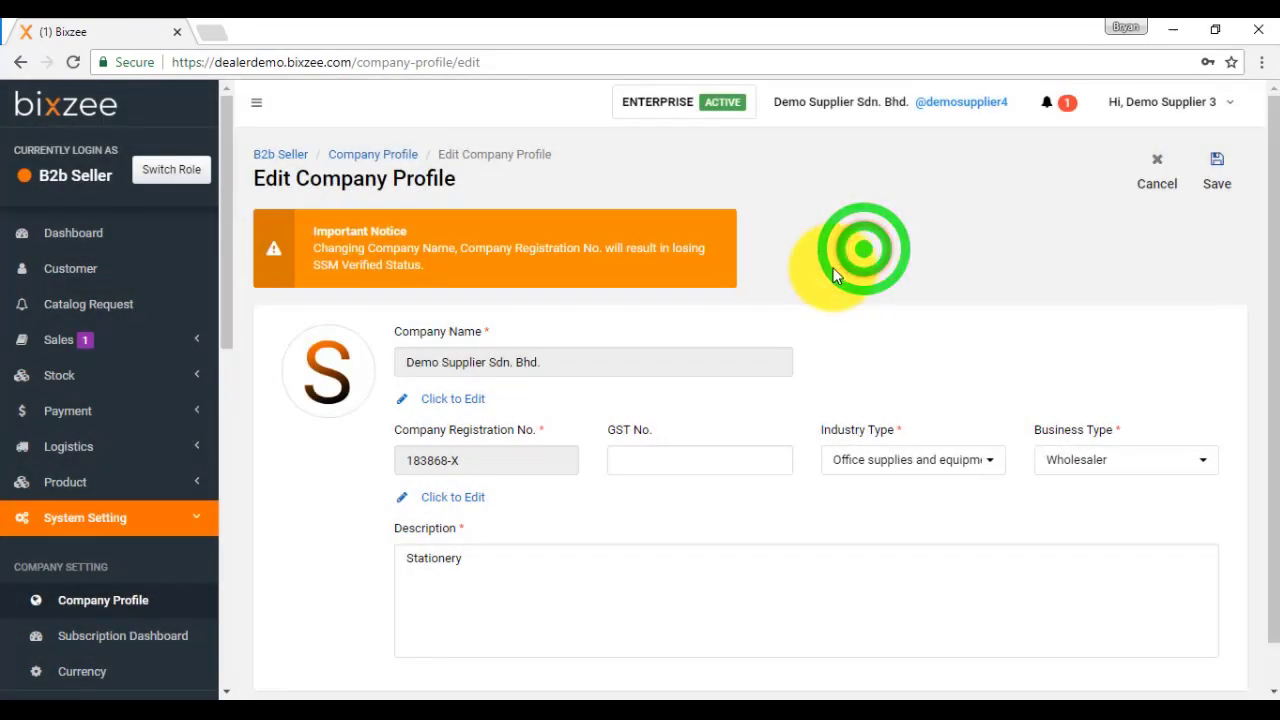
scroll(840, 265, down, 1)
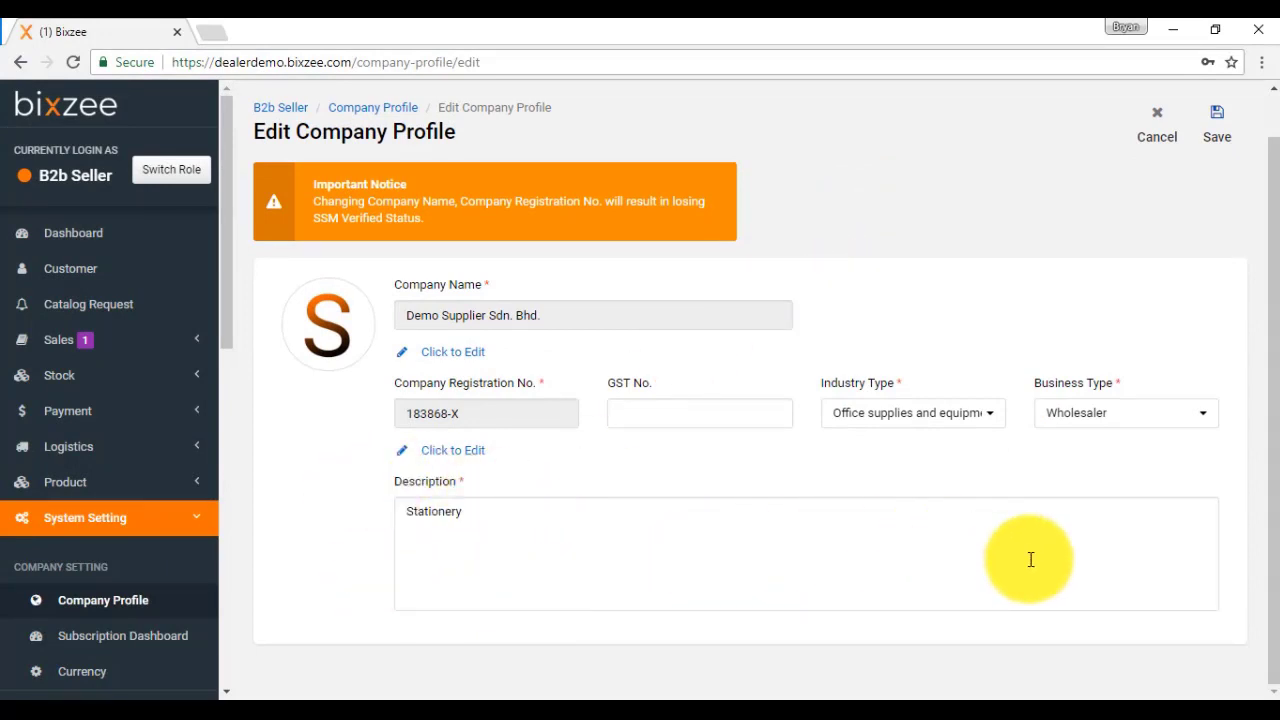
click(1237, 135)
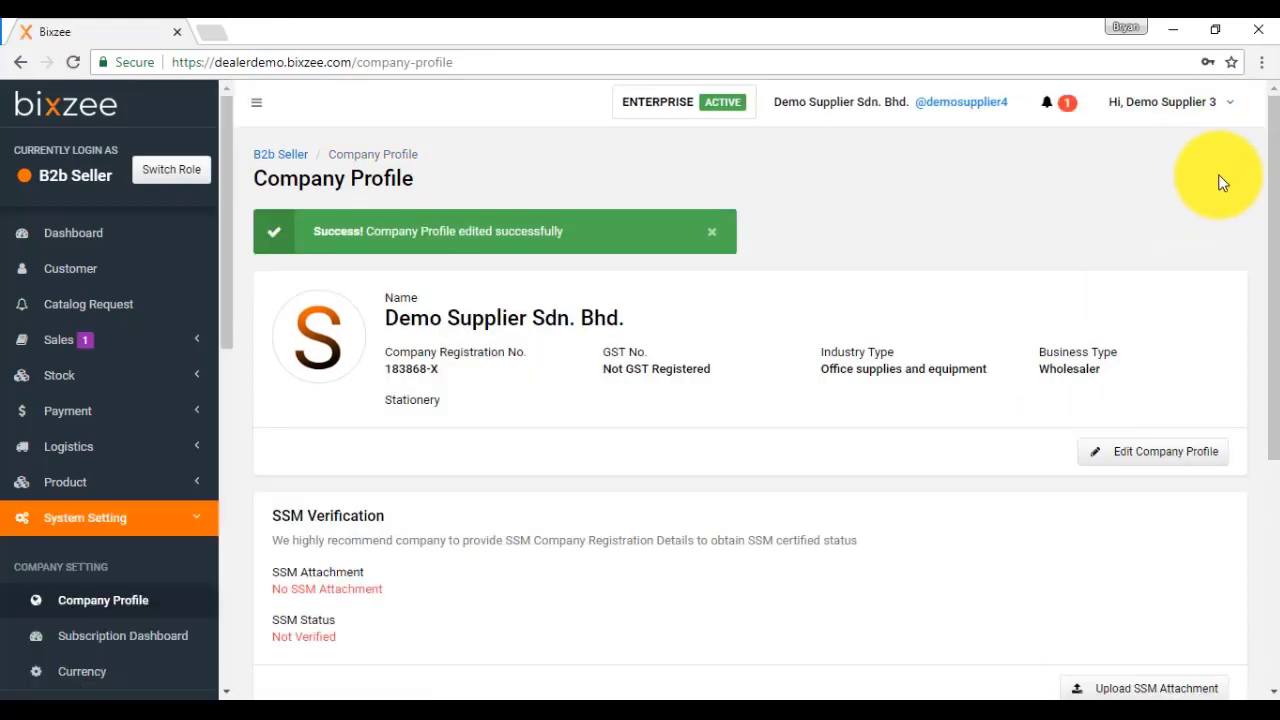
Step: Review the Subscription Dashboard's active Enterprise package and unpaid 12,900.00 invoice
scroll(116, 389, down, 2)
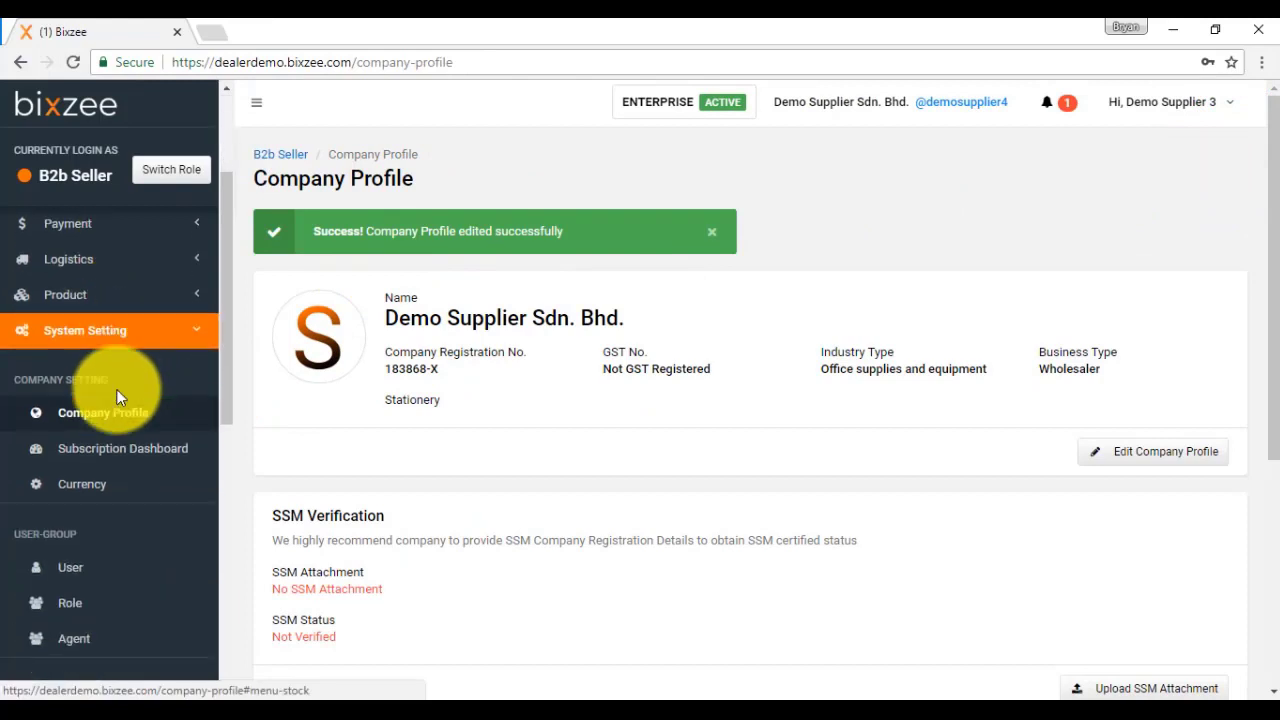
scroll(116, 389, down, 1)
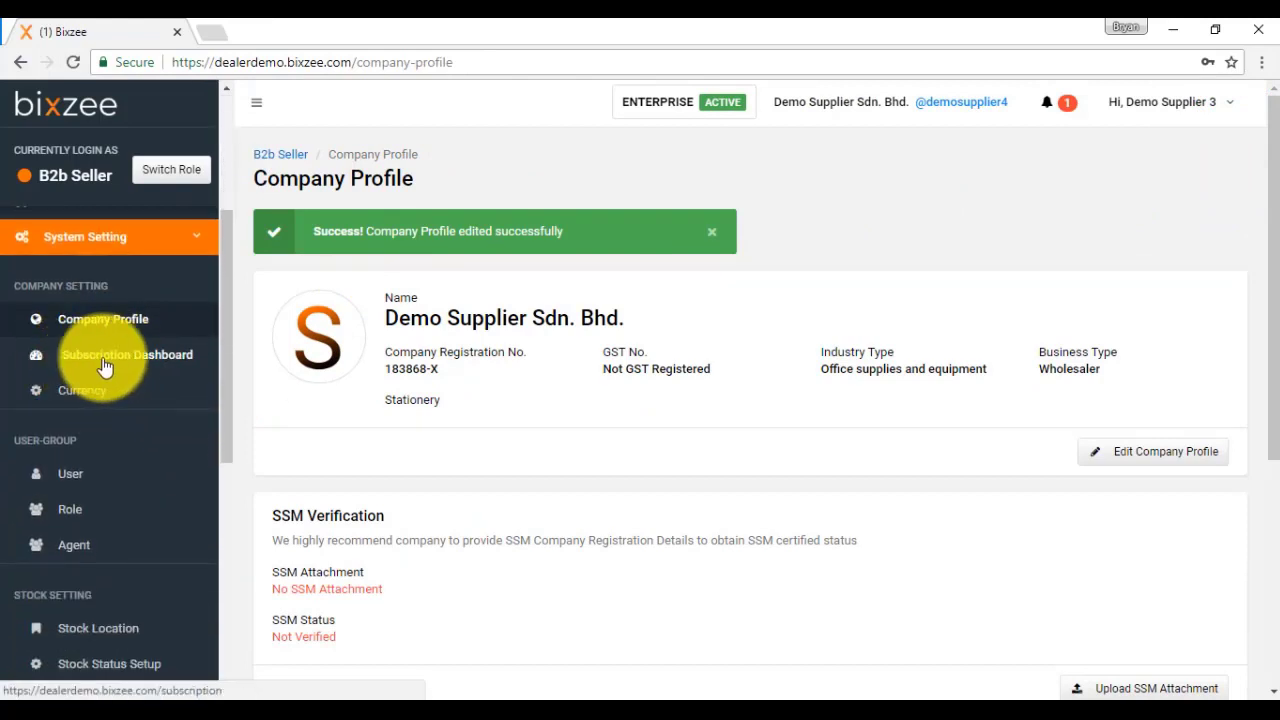
click(140, 356)
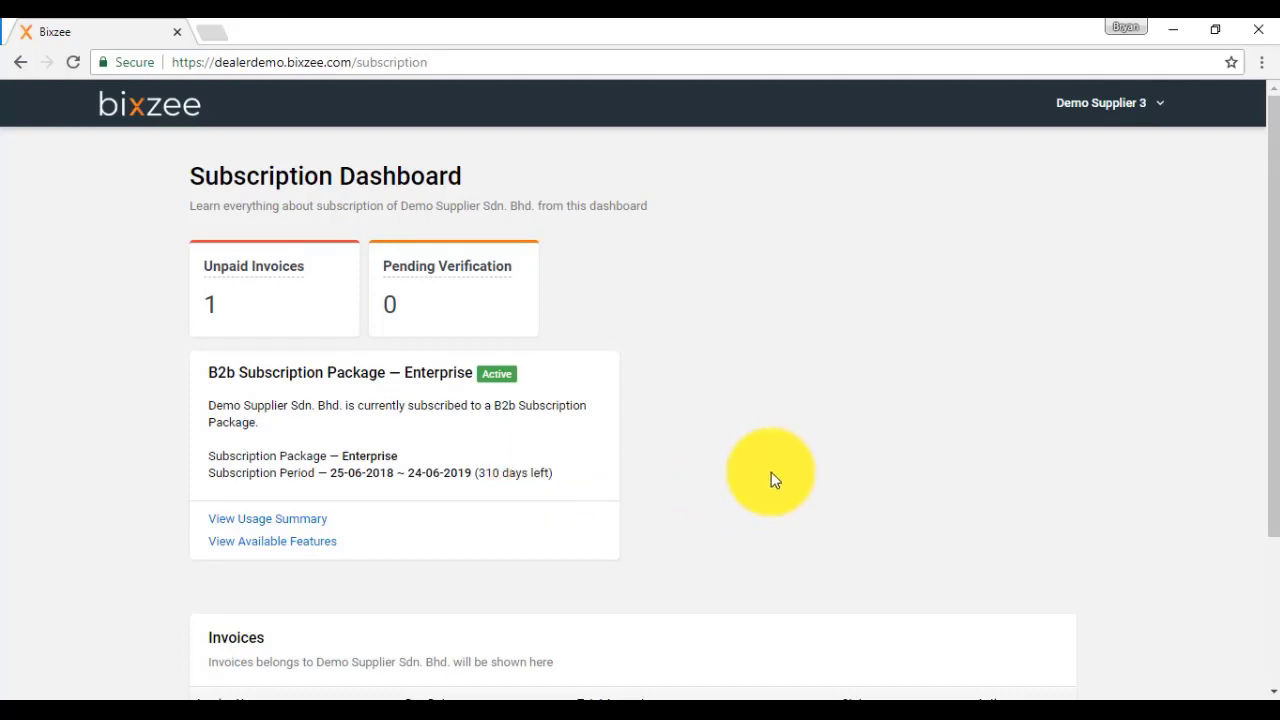
scroll(771, 478, down, 2)
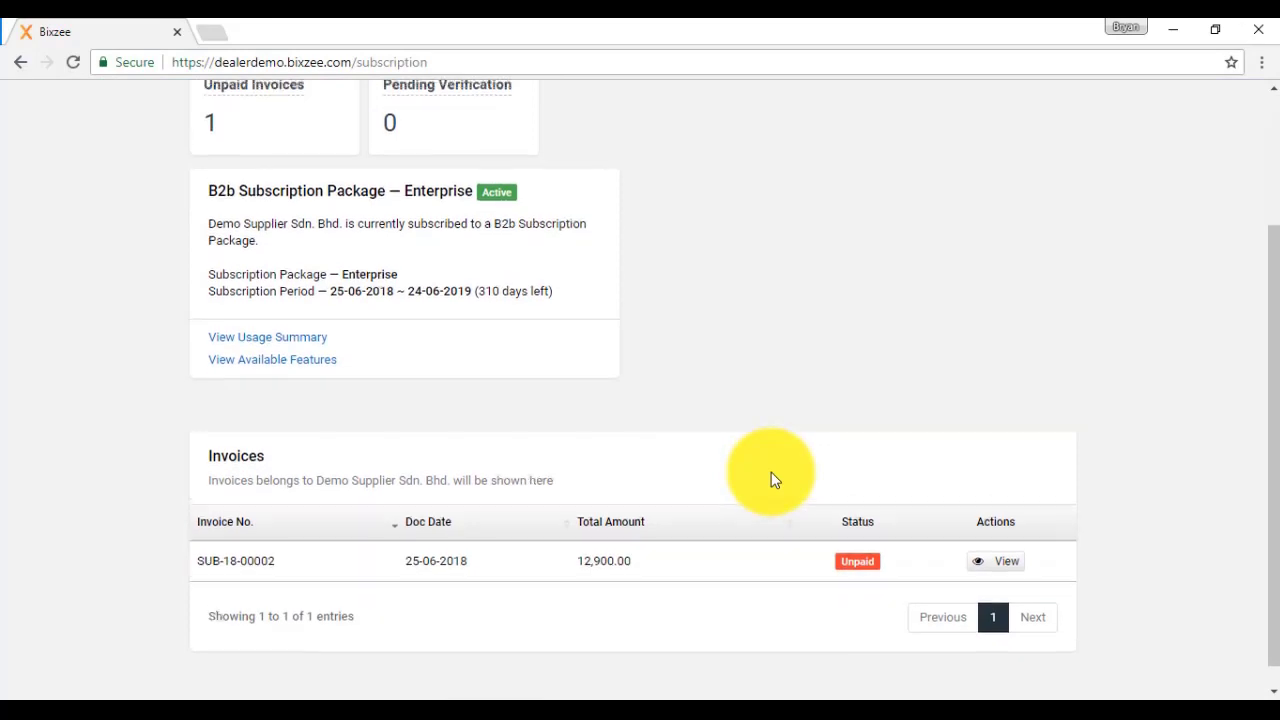
scroll(771, 478, up, 2)
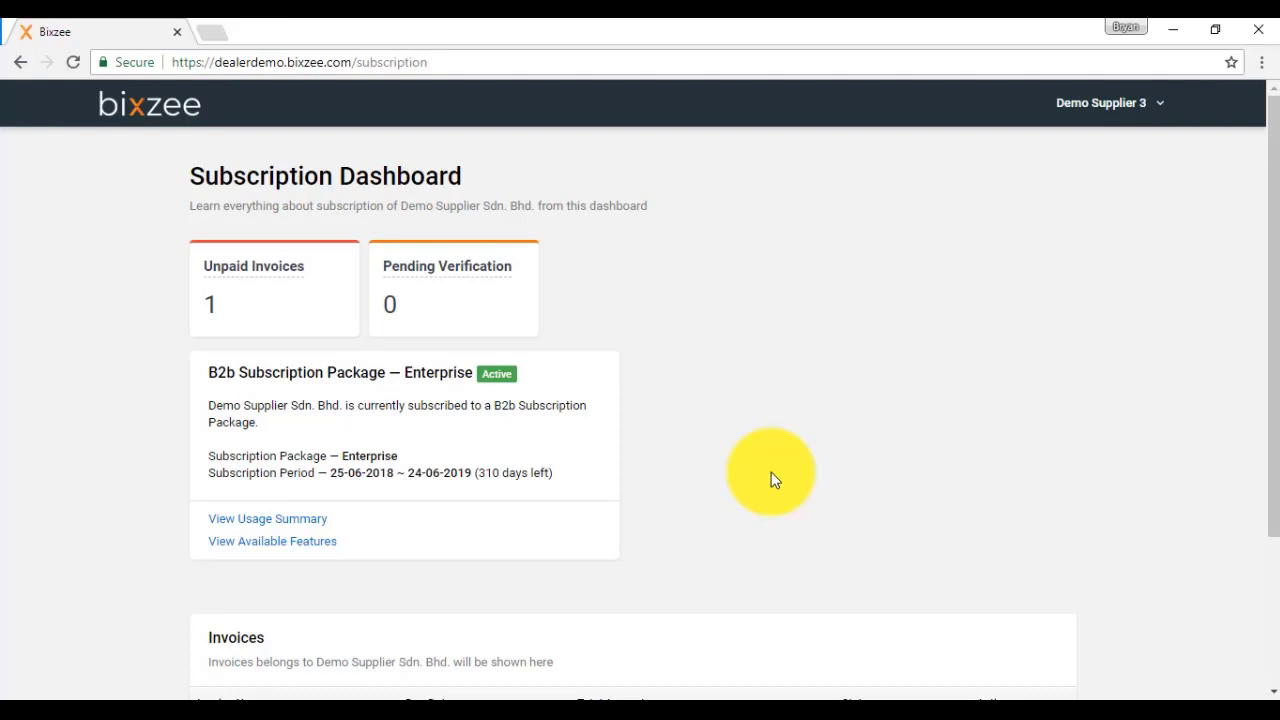
click(24, 70)
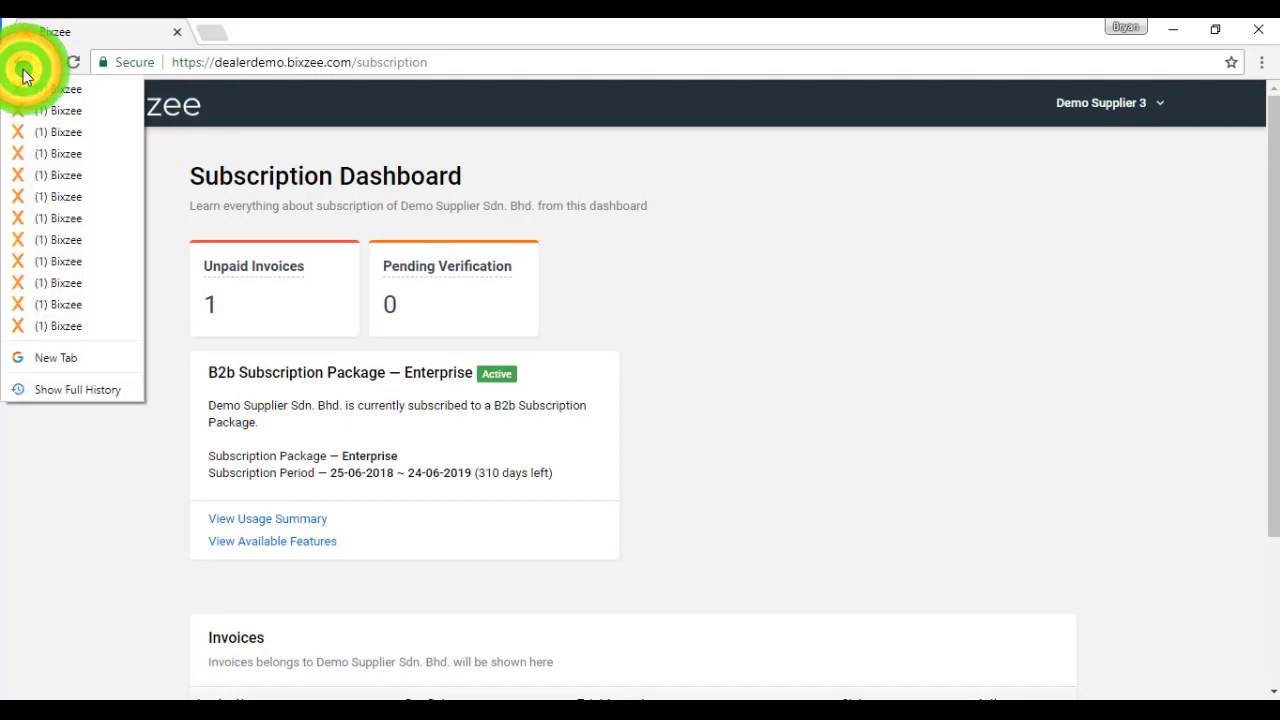
Step: Return to the company profile page, then open Currency Management under System Setting
click(24, 70)
scroll(147, 320, down, 3)
click(62, 398)
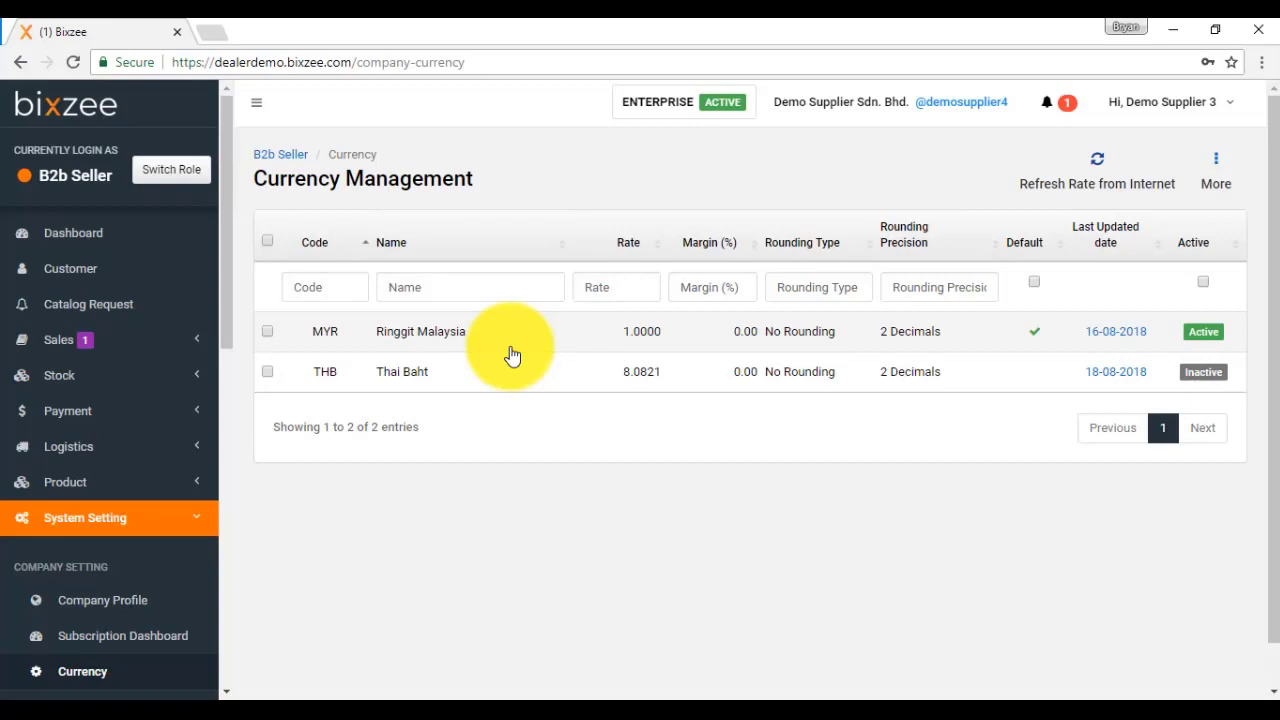
Step: Refresh all currency rates from the internet, updating THB to 8.0824
click(1095, 172)
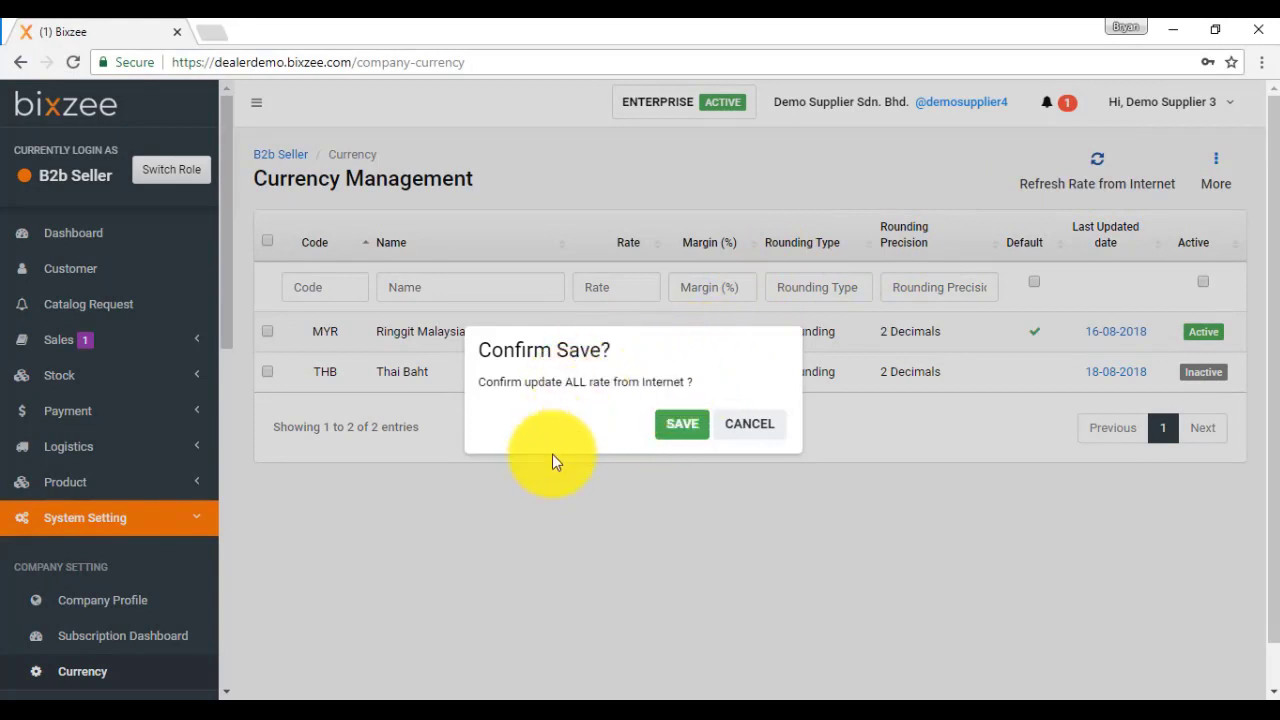
click(677, 428)
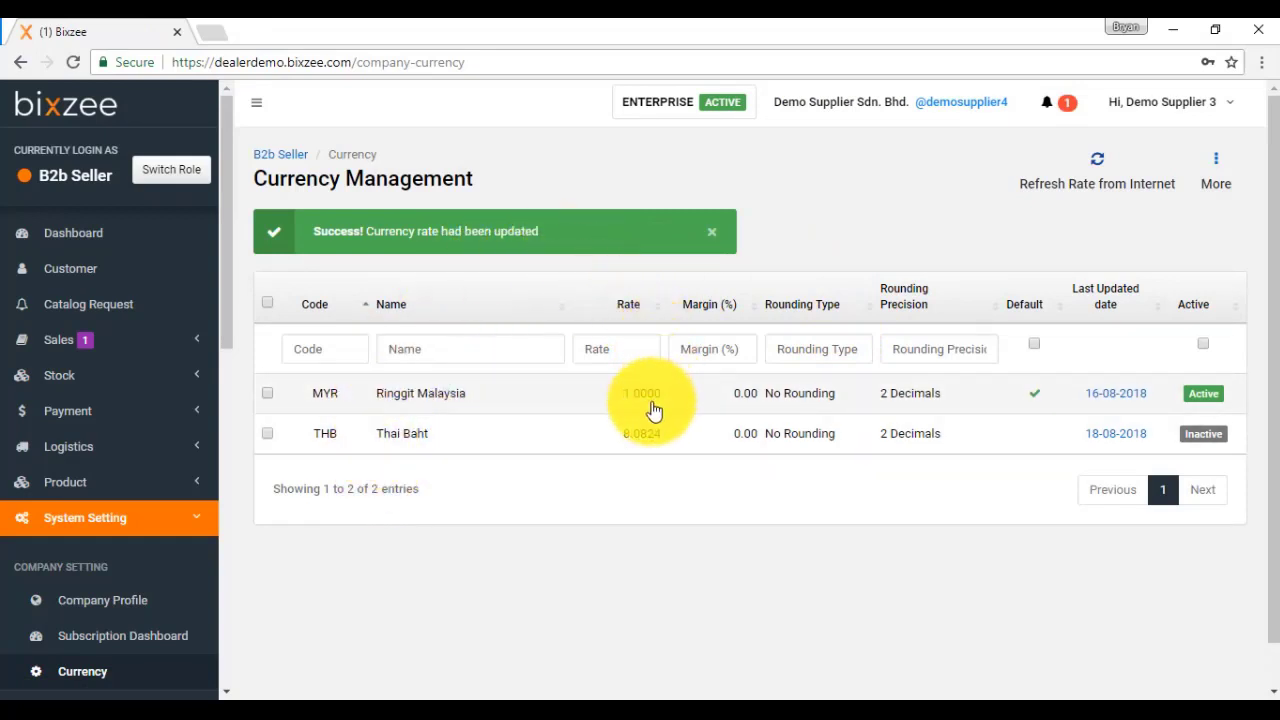
Step: Set Thai Baht to No Rounding with 2 Decimals precision and save it
click(645, 437)
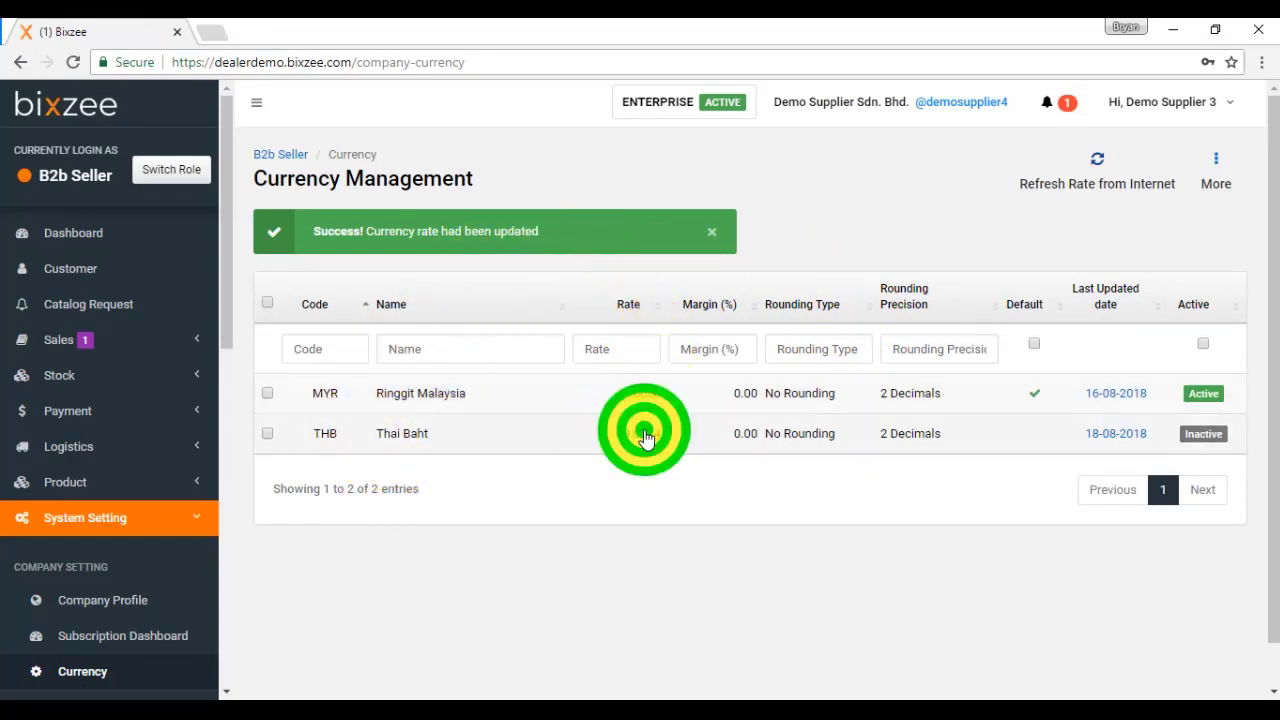
click(716, 447)
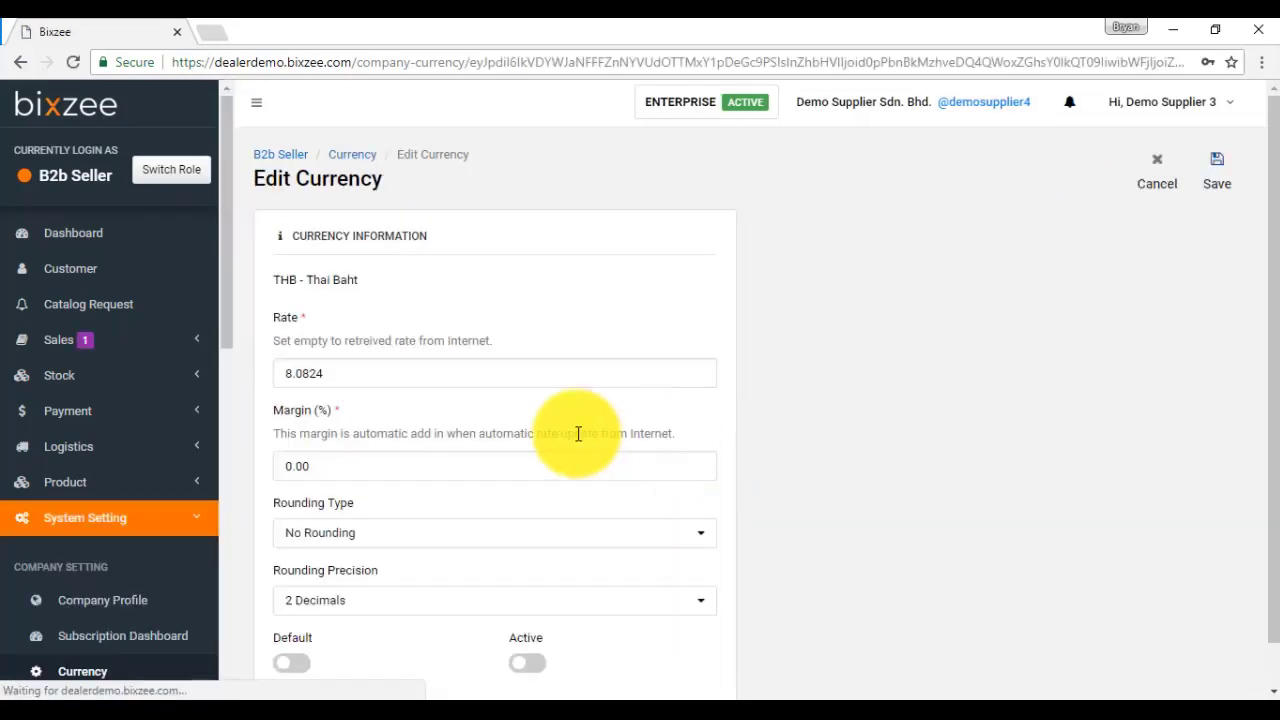
scroll(455, 428, down, 1)
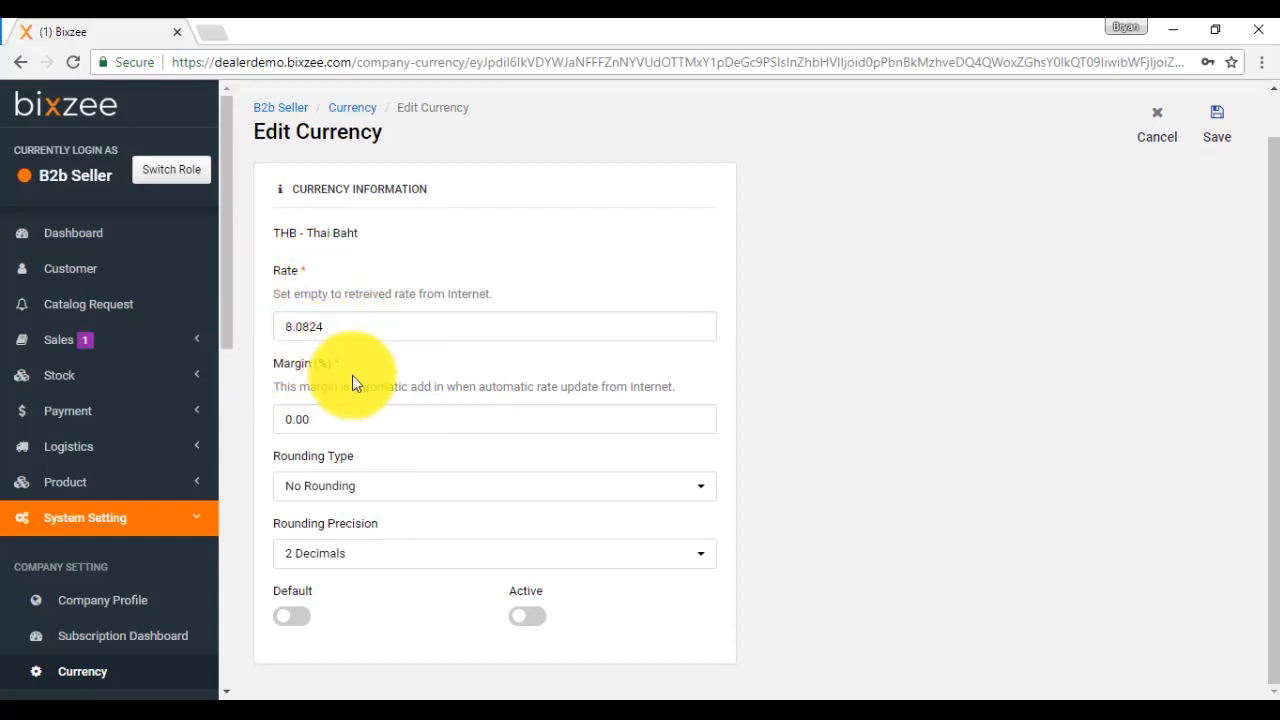
click(310, 490)
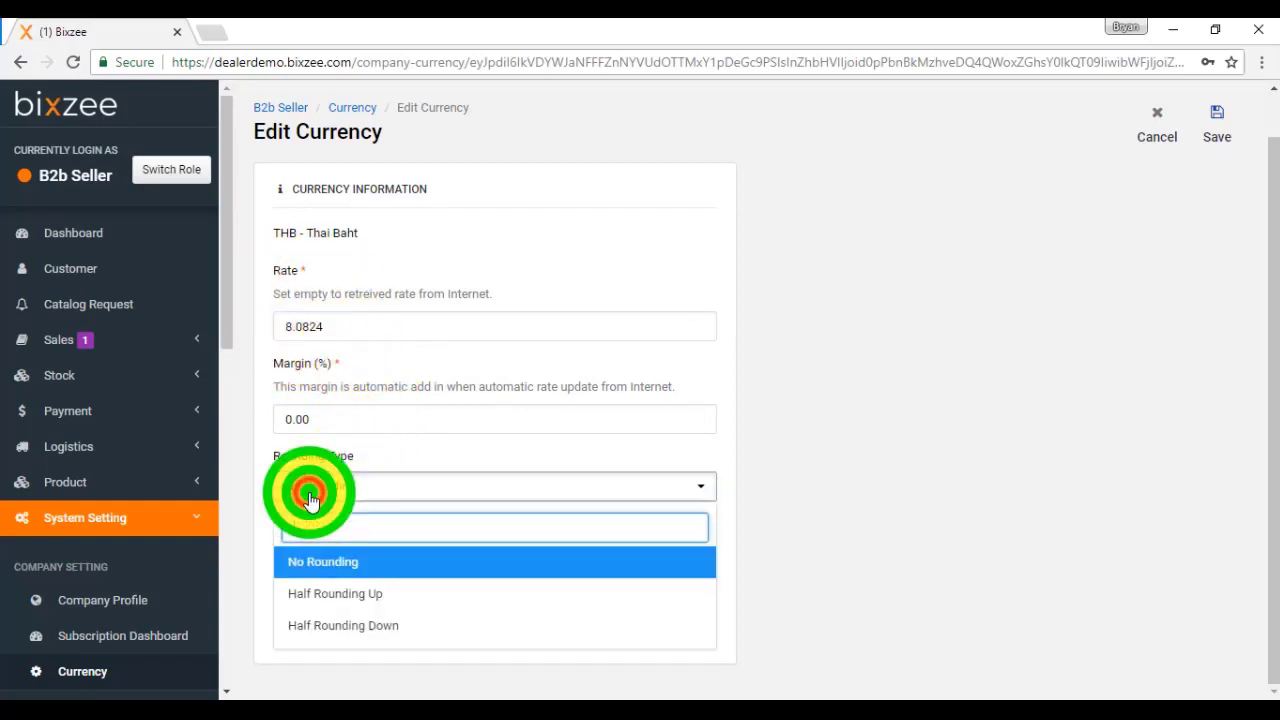
click(329, 558)
click(332, 558)
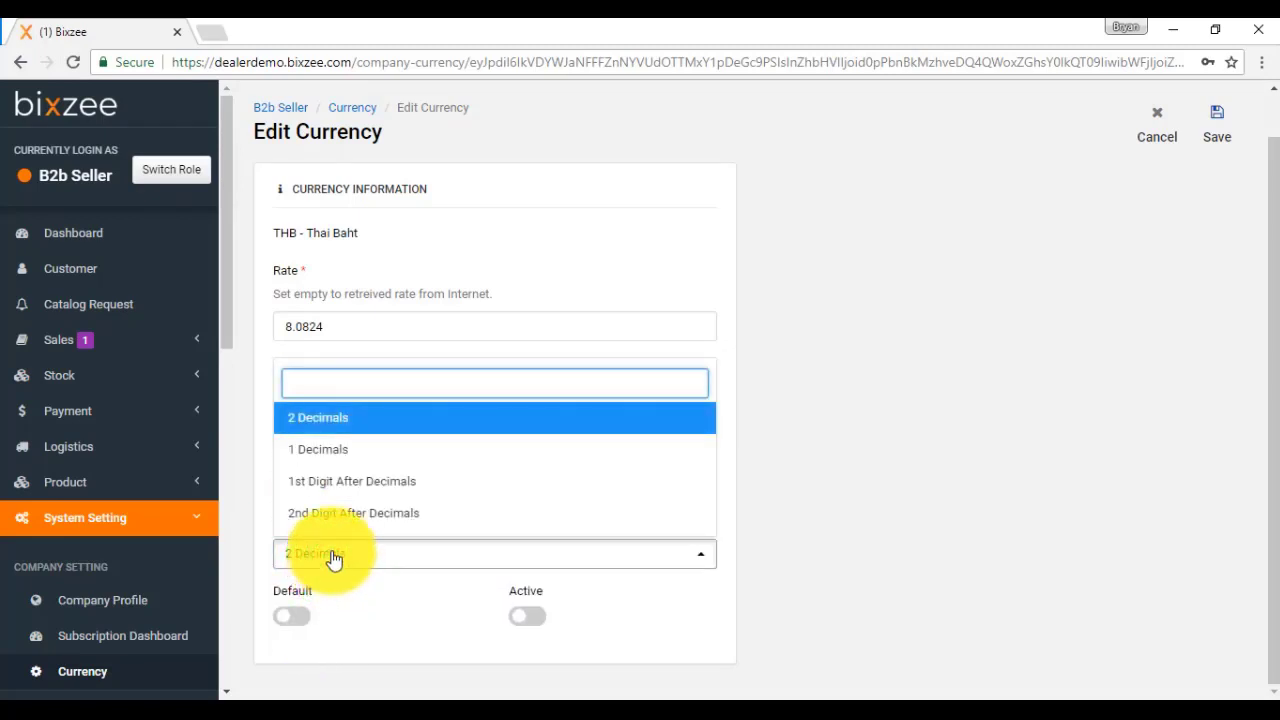
click(346, 424)
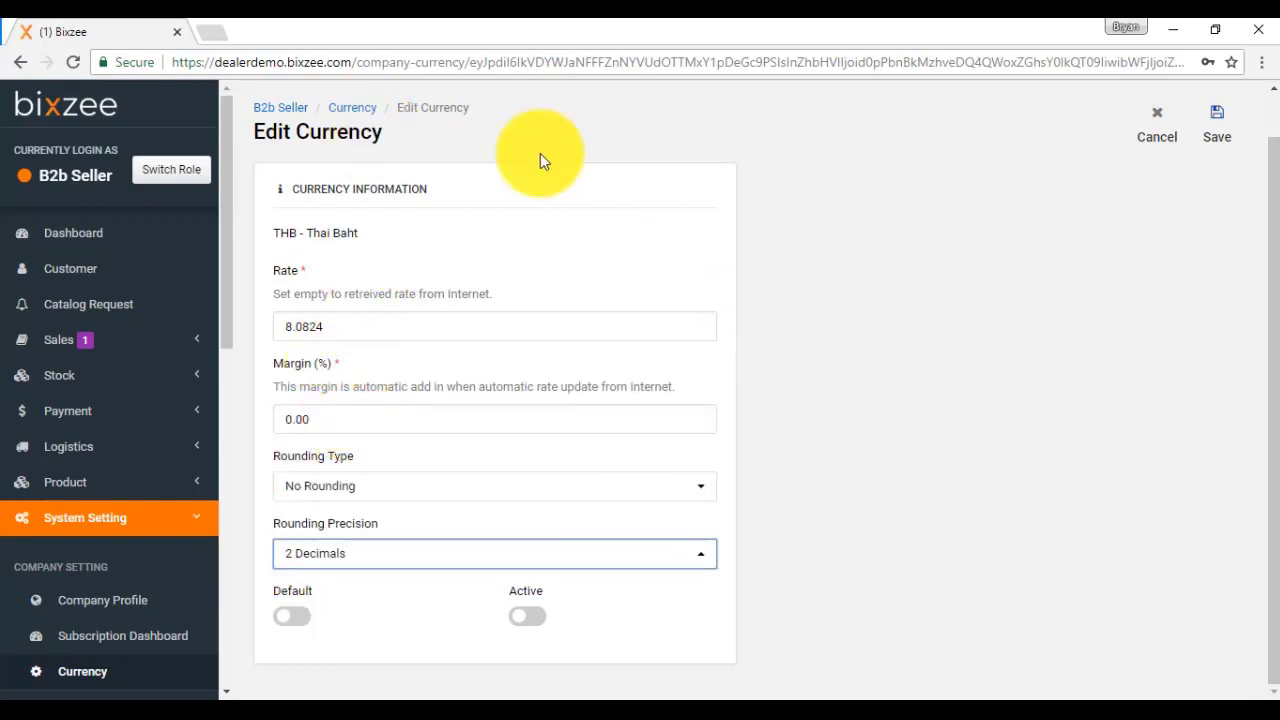
click(1226, 134)
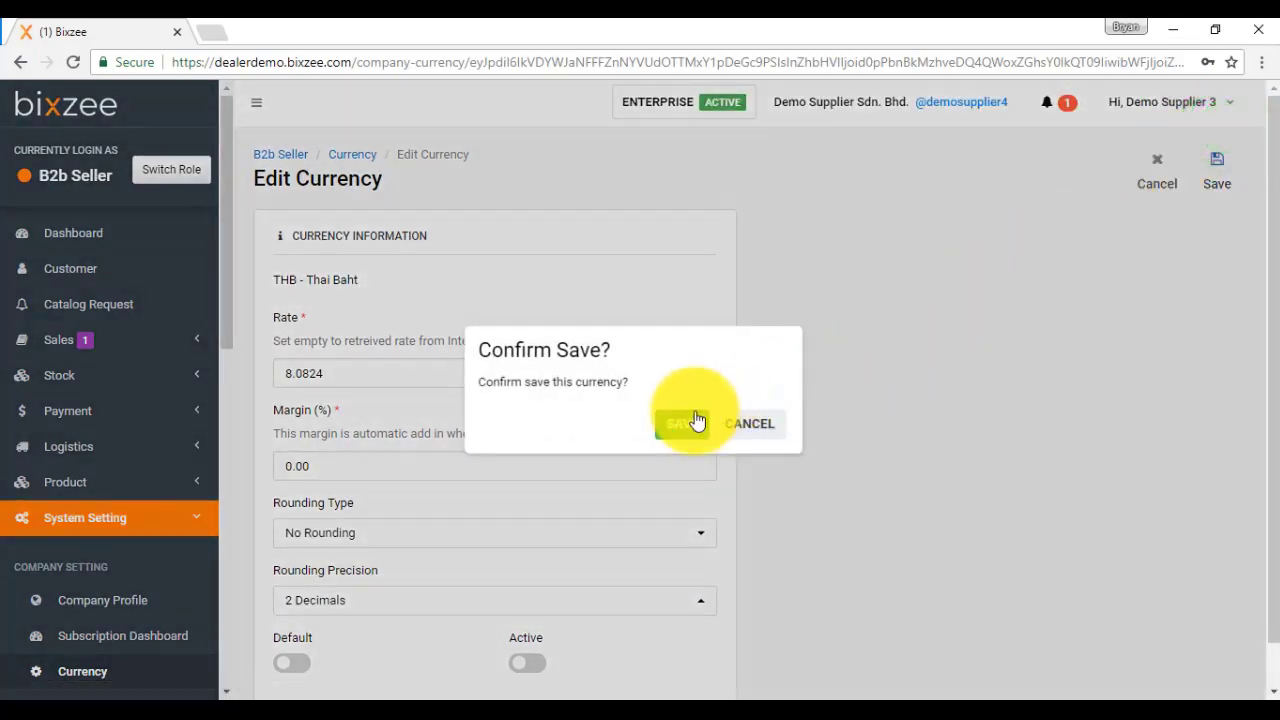
click(685, 423)
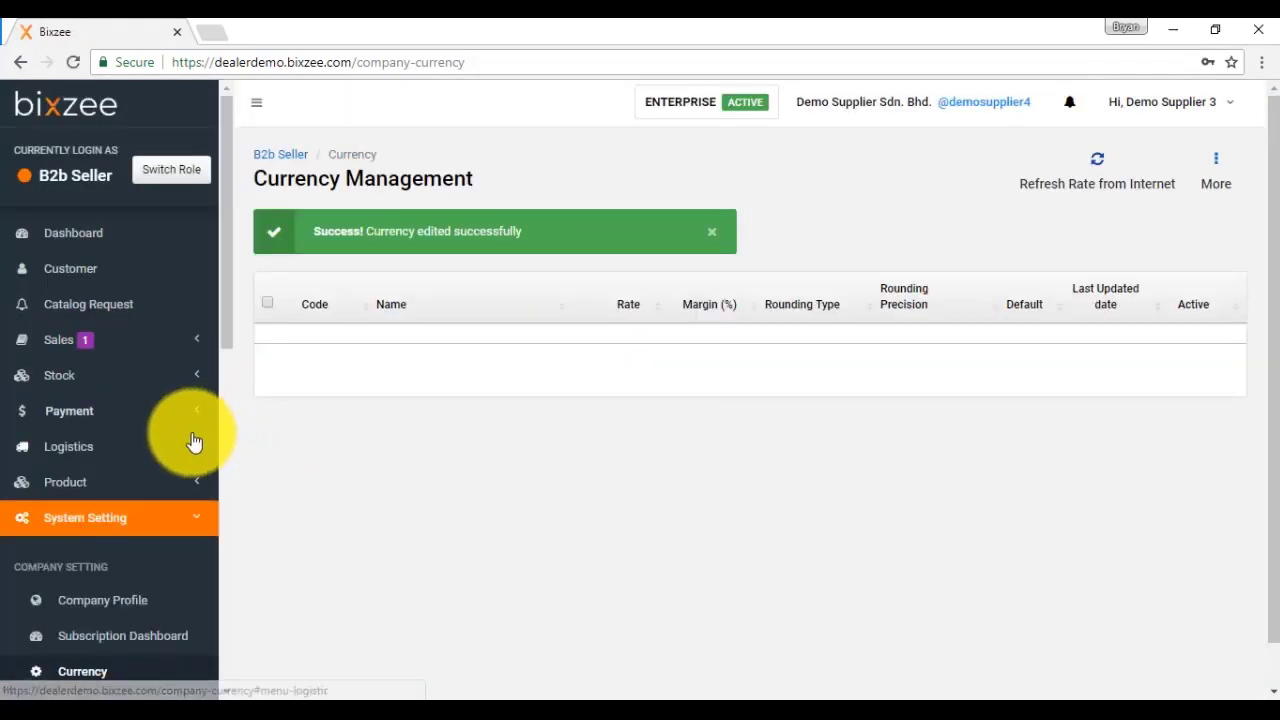
Step: Open the Role list under User-Group and start a new role
scroll(153, 442, down, 5)
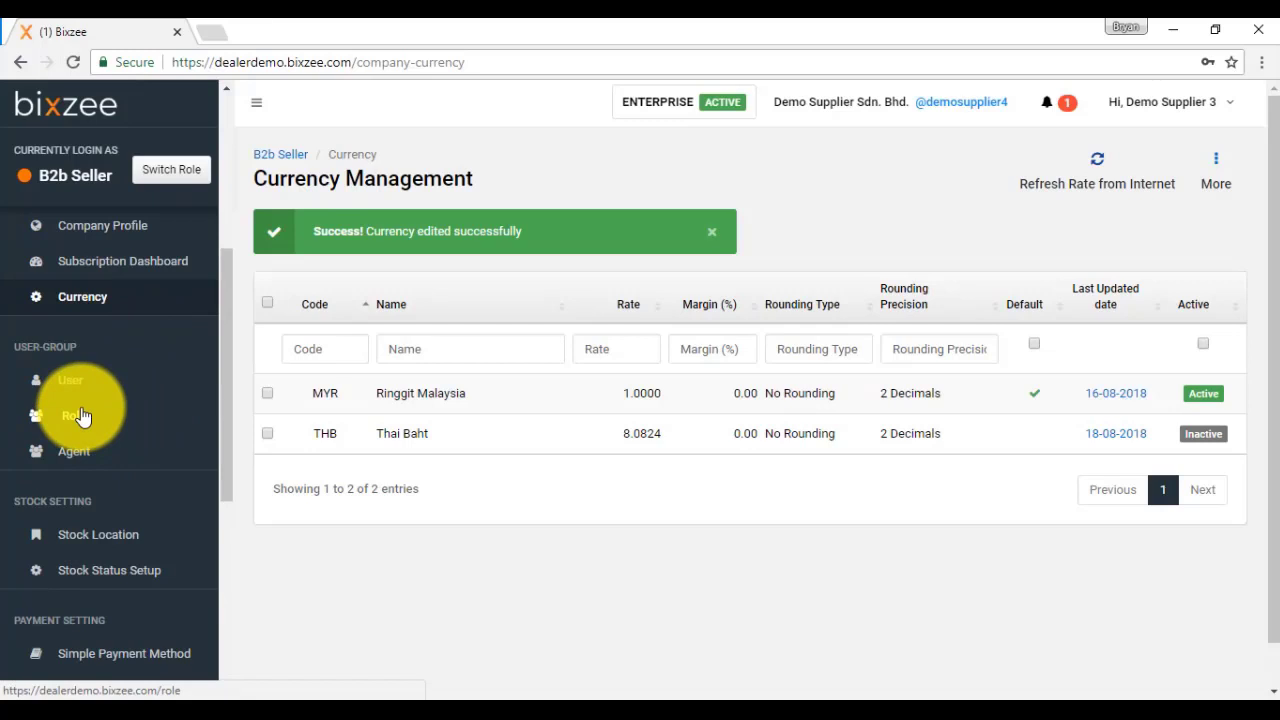
click(82, 416)
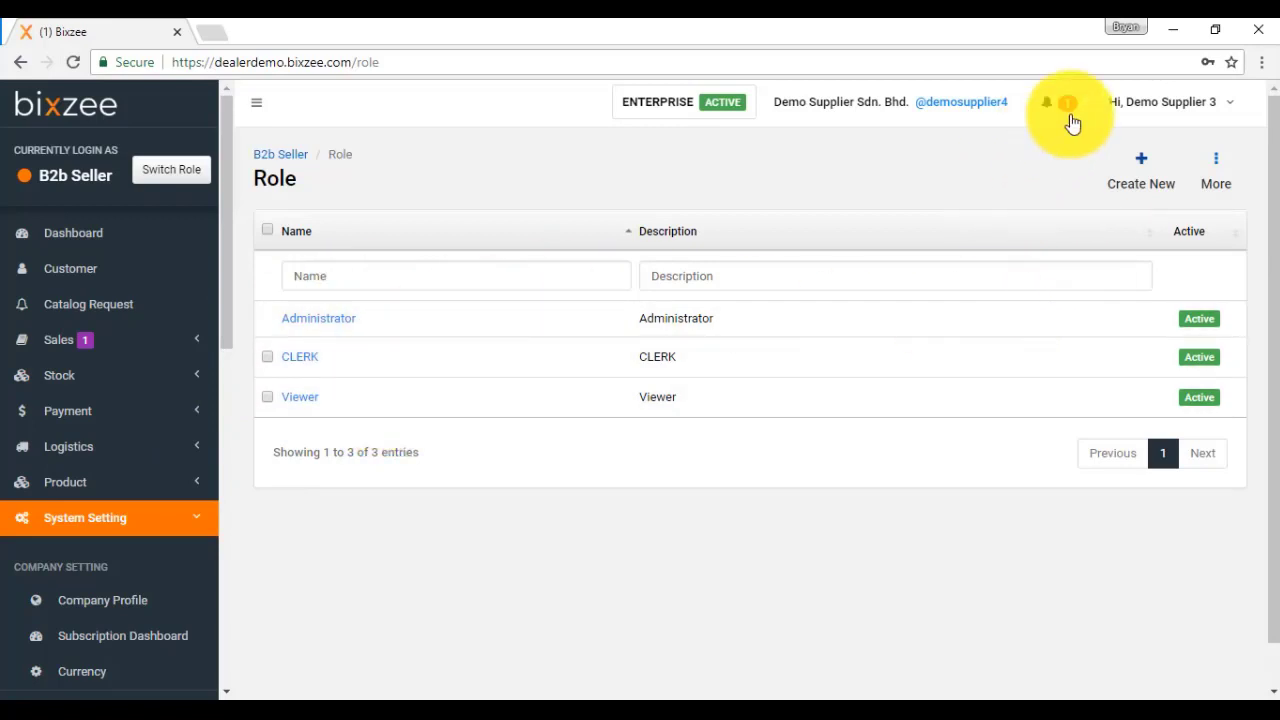
click(1143, 169)
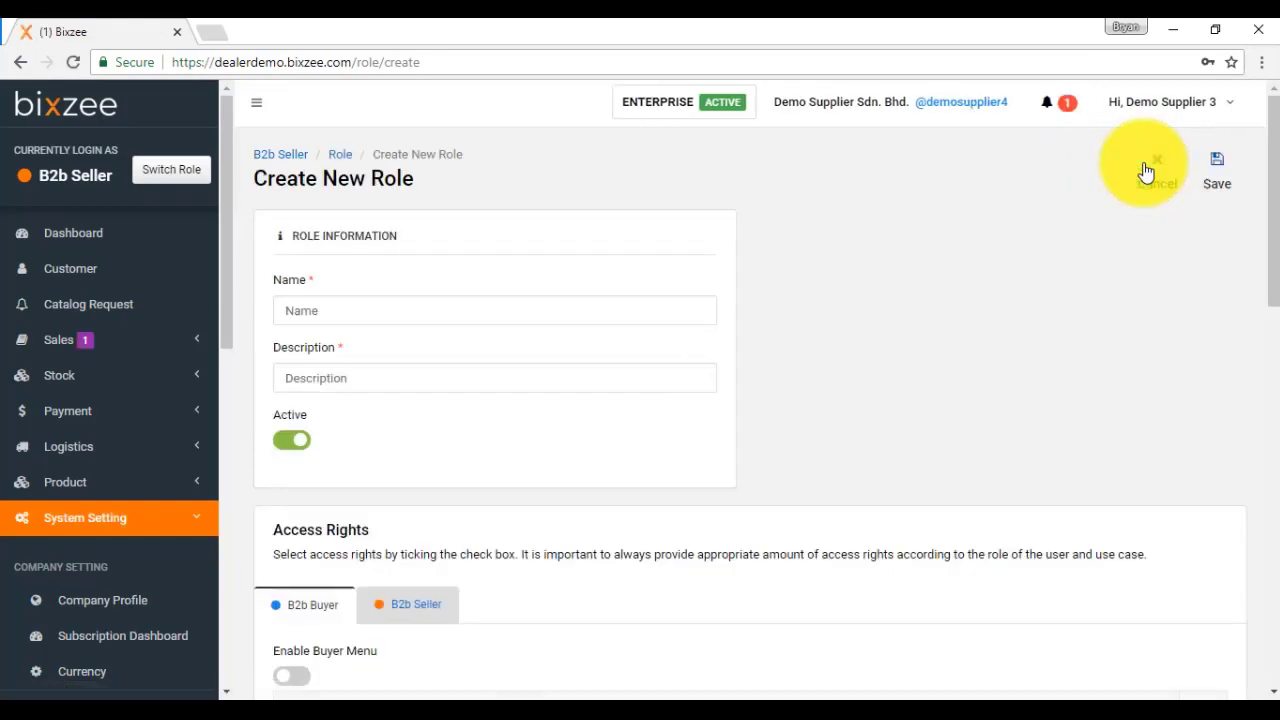
Step: Enter 'New Staff' as the role's name and description
click(610, 311)
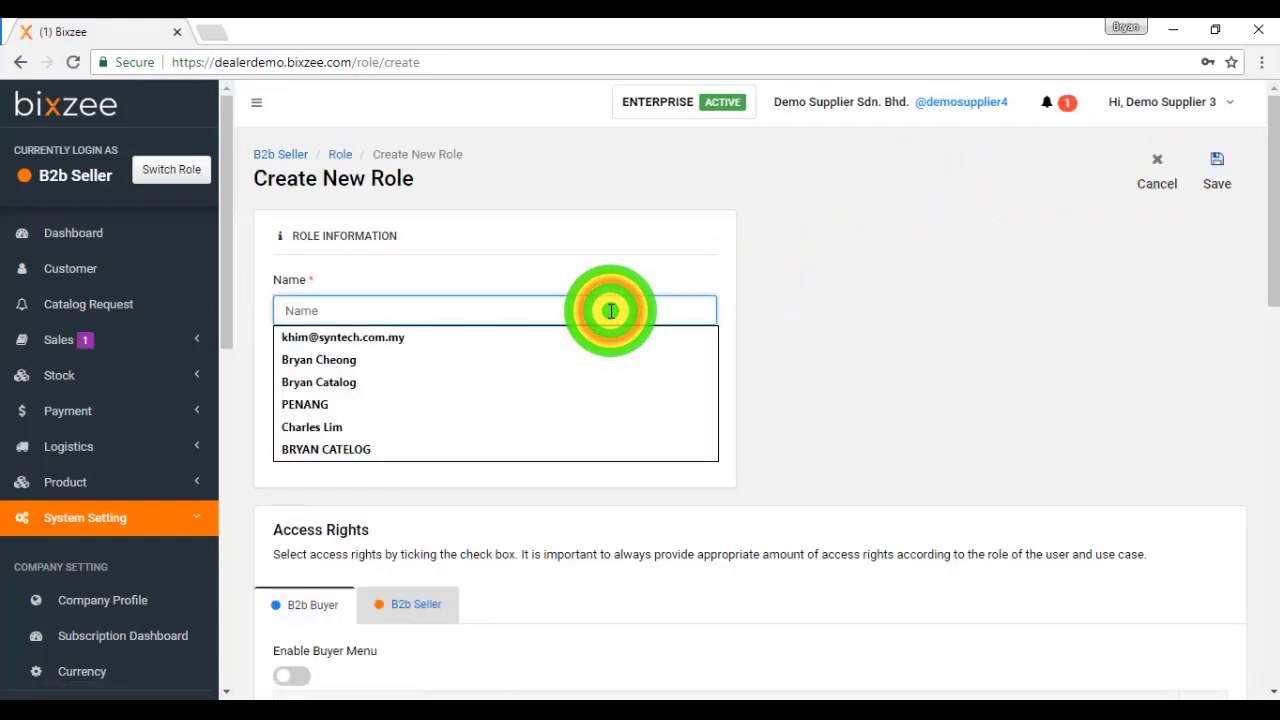
text(New S)
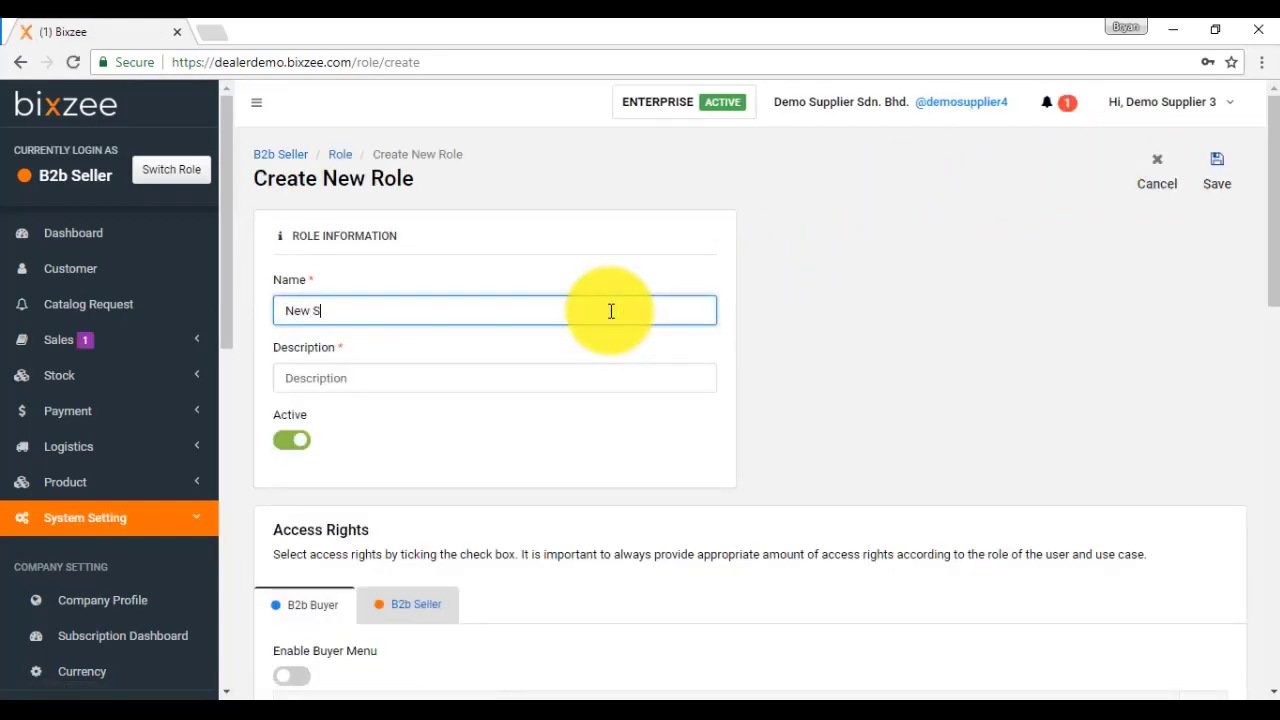
text(taff)
key(Tab)
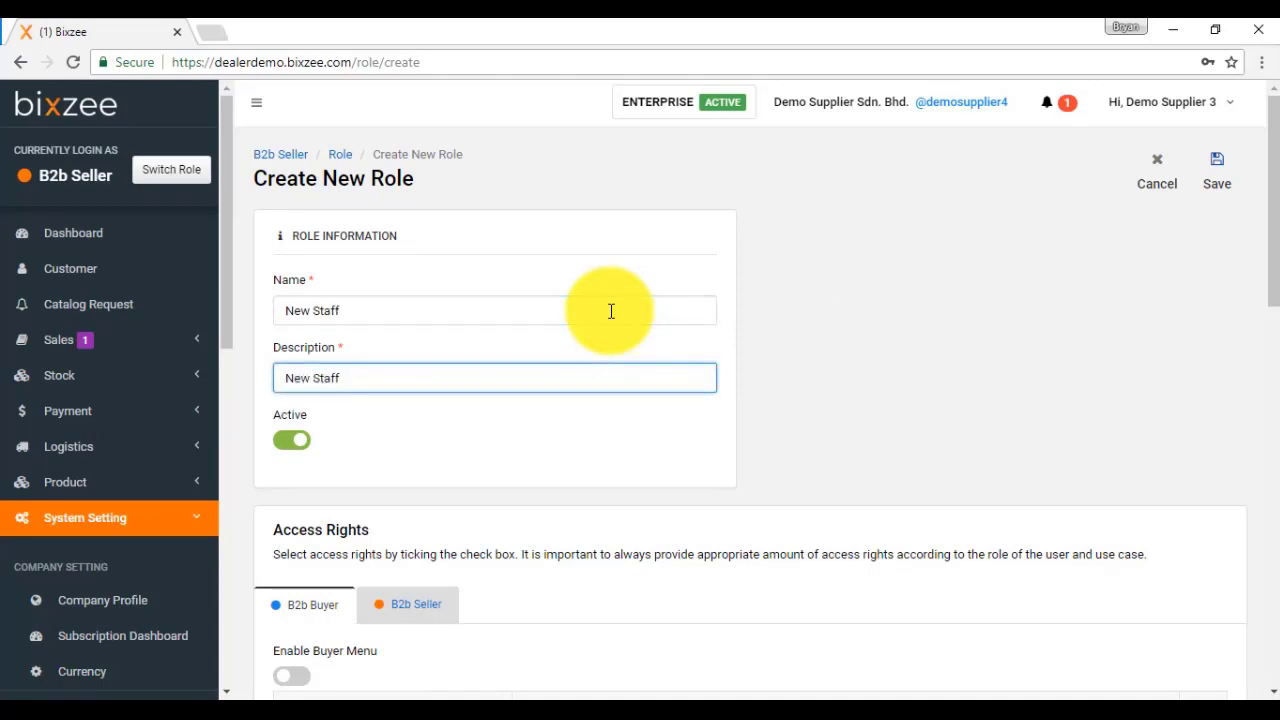
scroll(611, 311, down, 1)
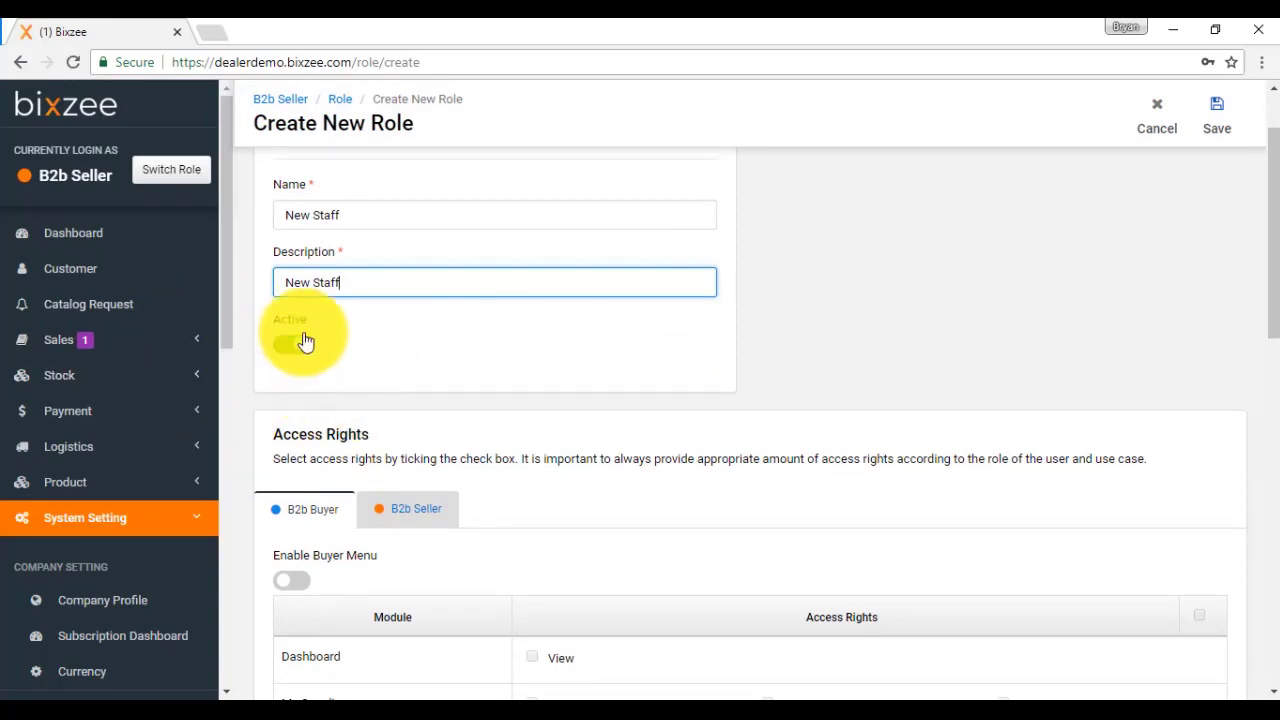
scroll(297, 357, down, 1)
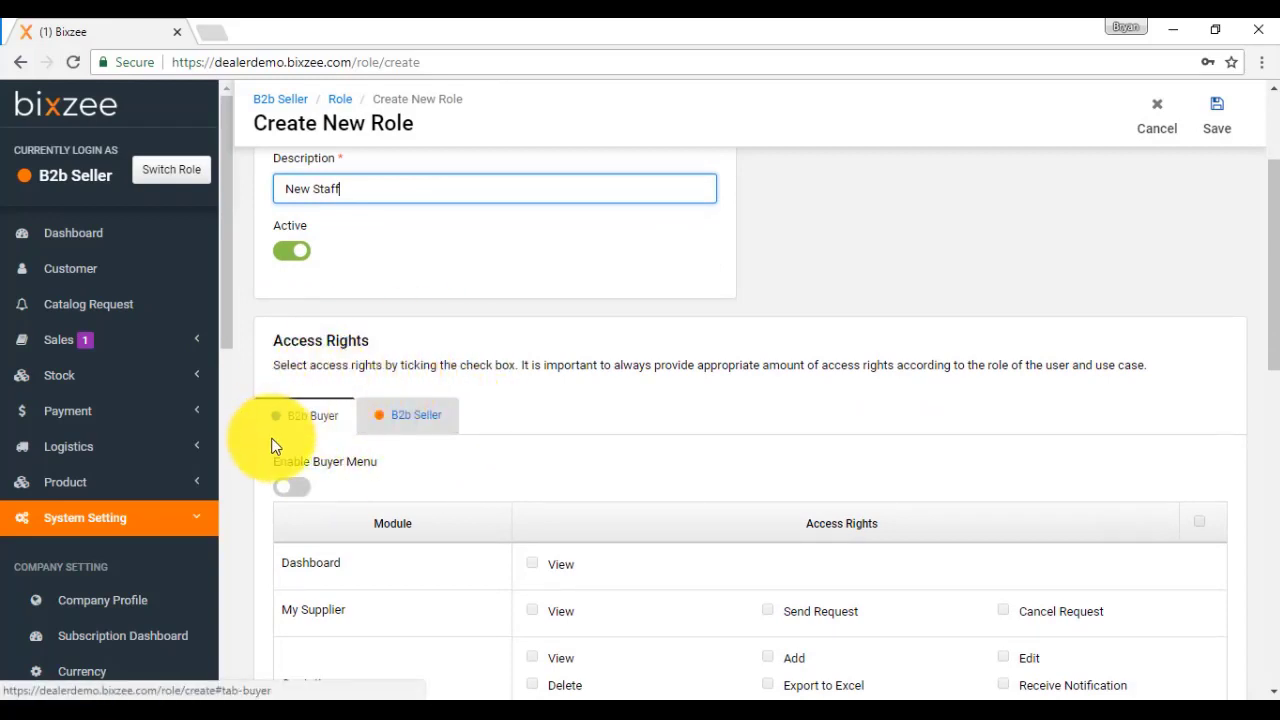
Step: Enable the Seller Menu for the role on the B2b Seller tab
click(390, 420)
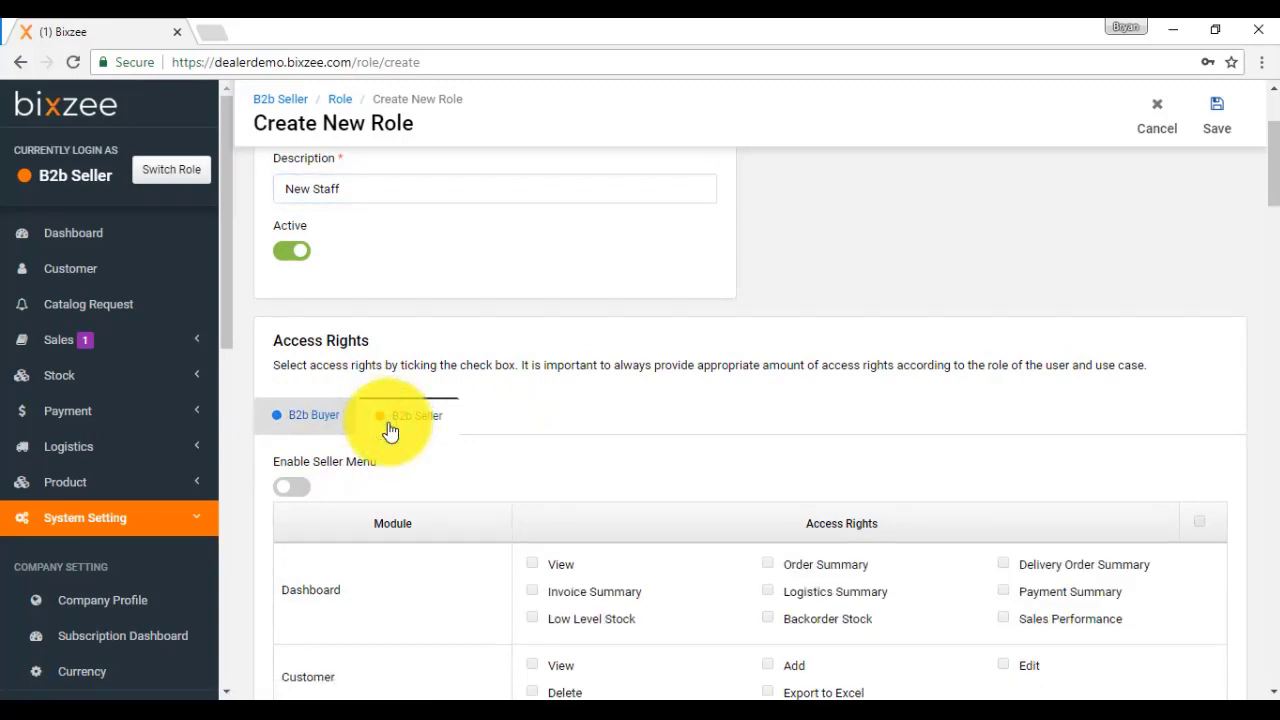
scroll(408, 447, down, 2)
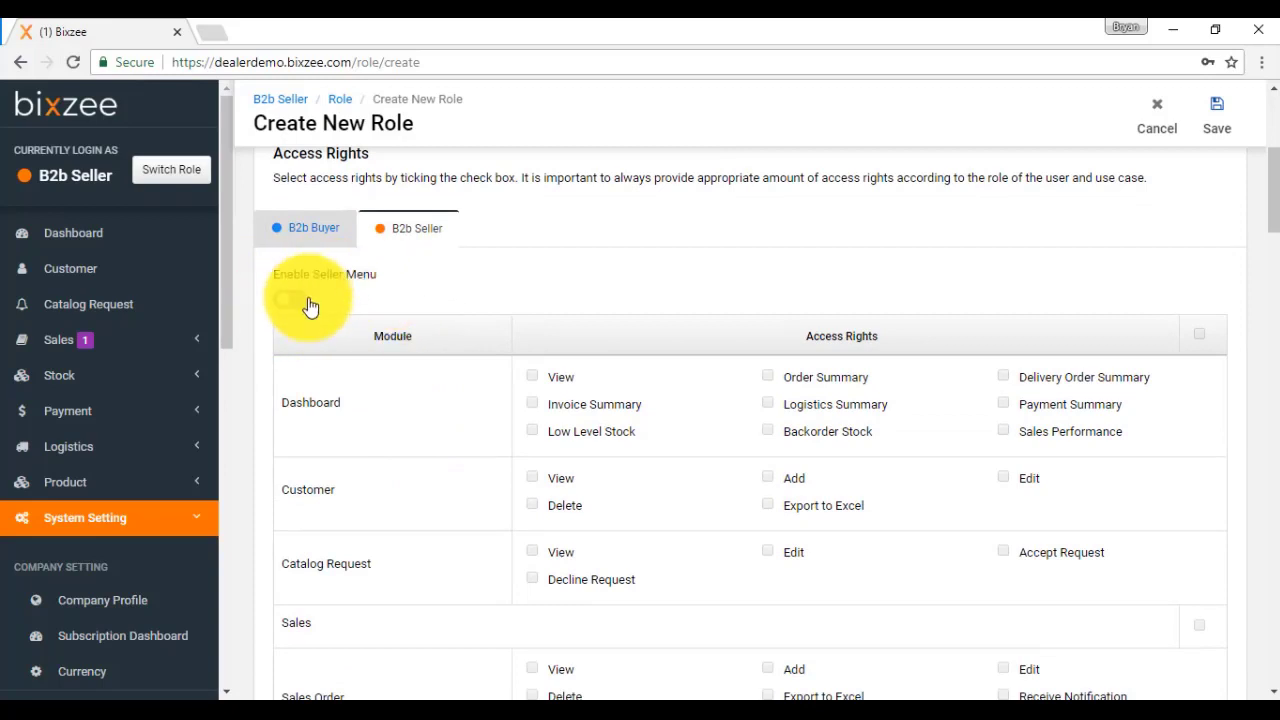
click(534, 376)
click(534, 431)
click(775, 384)
click(776, 430)
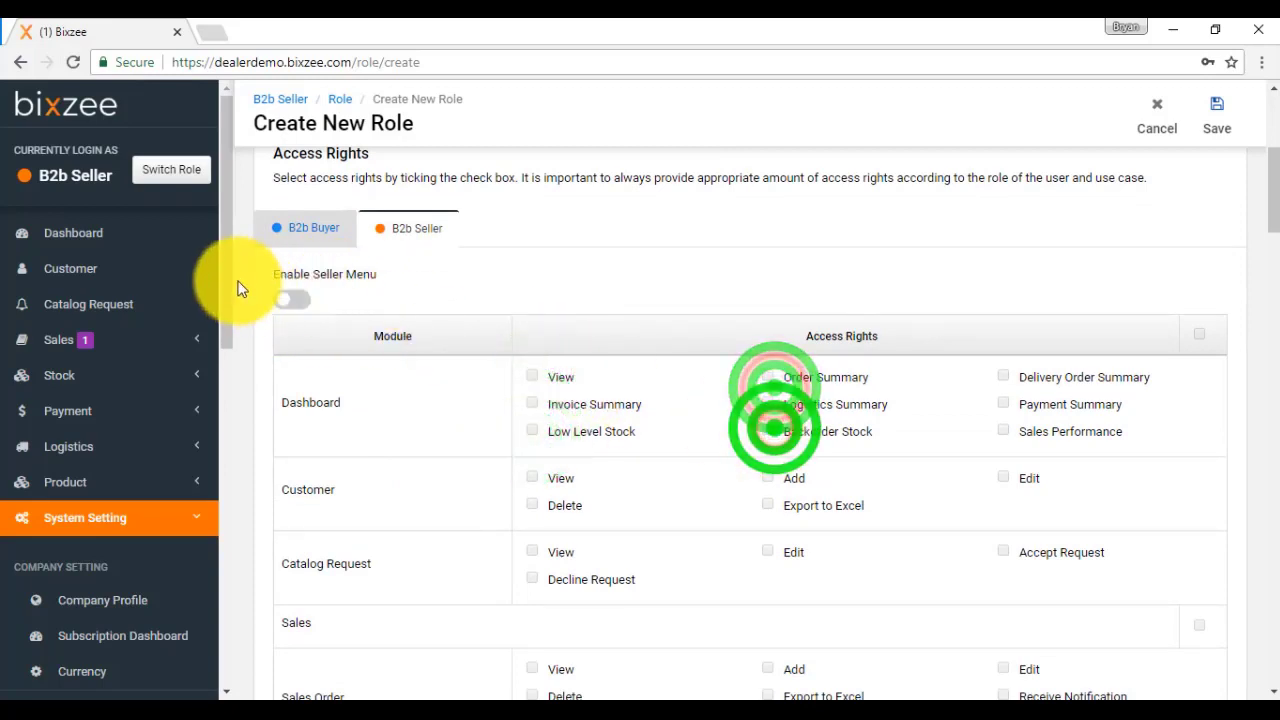
click(298, 298)
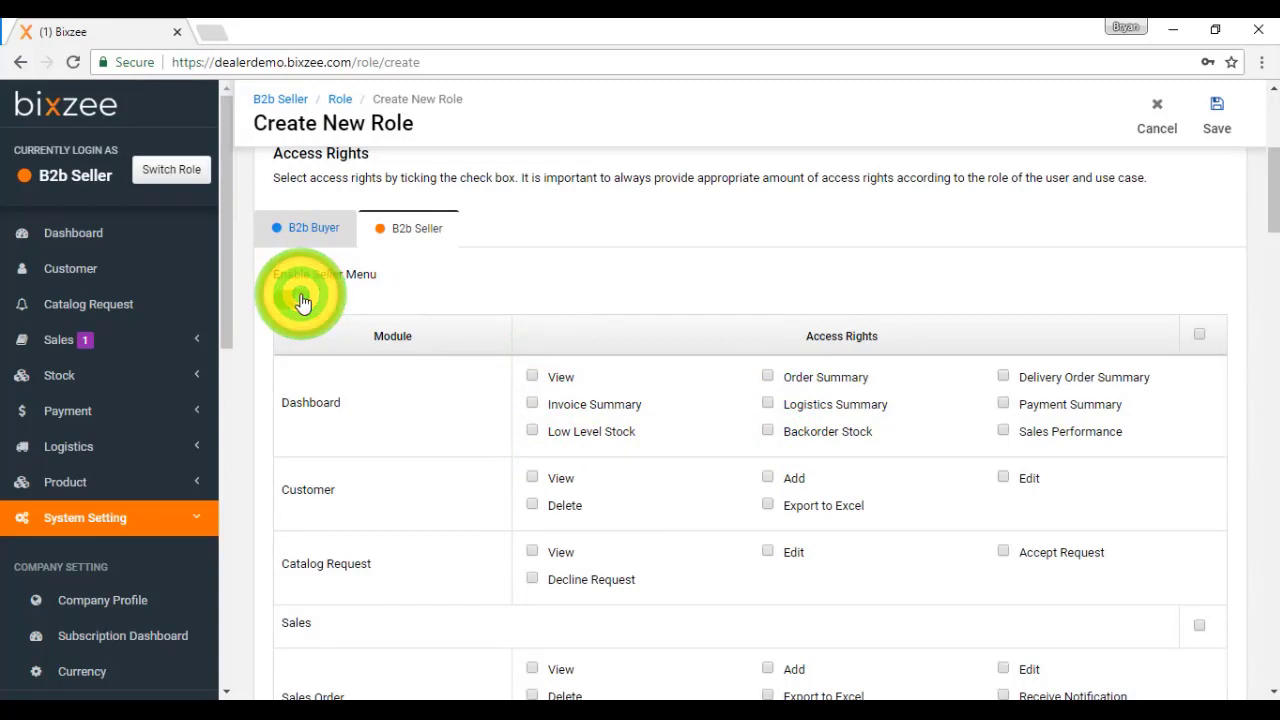
Step: Grant Customer View, Add and Edit rights and save the role
scroll(420, 336, down, 1)
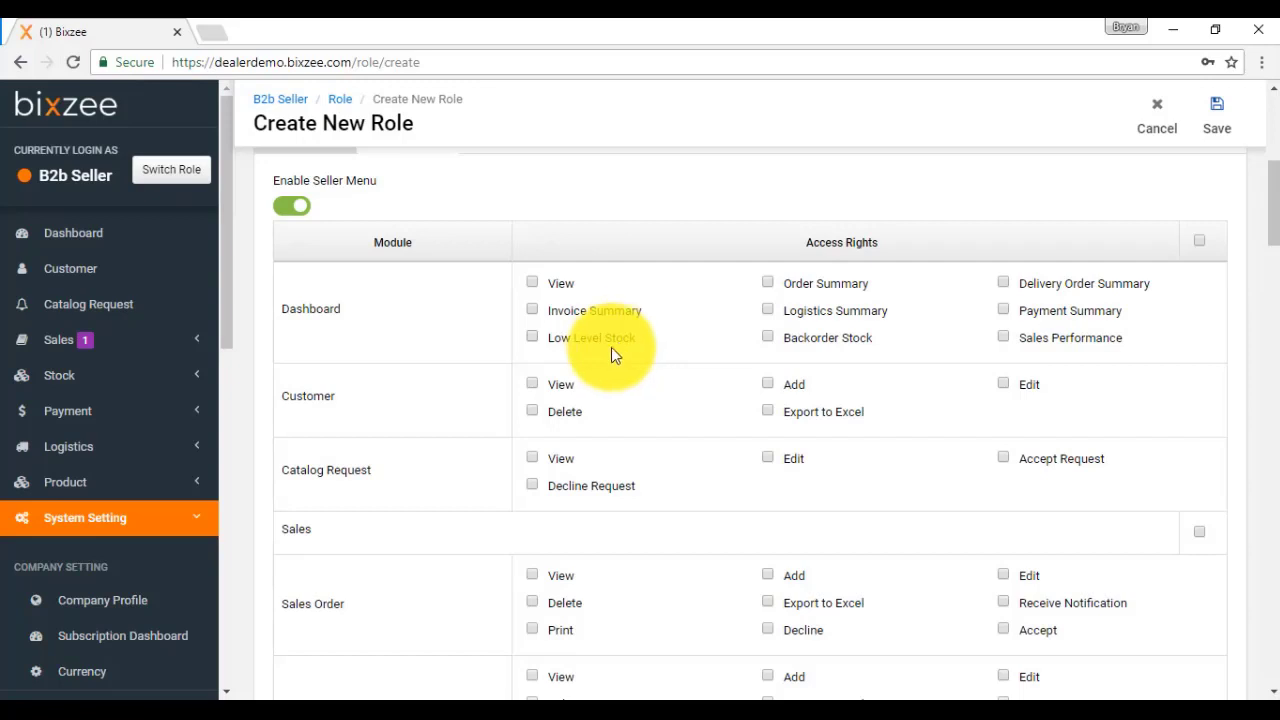
click(533, 385)
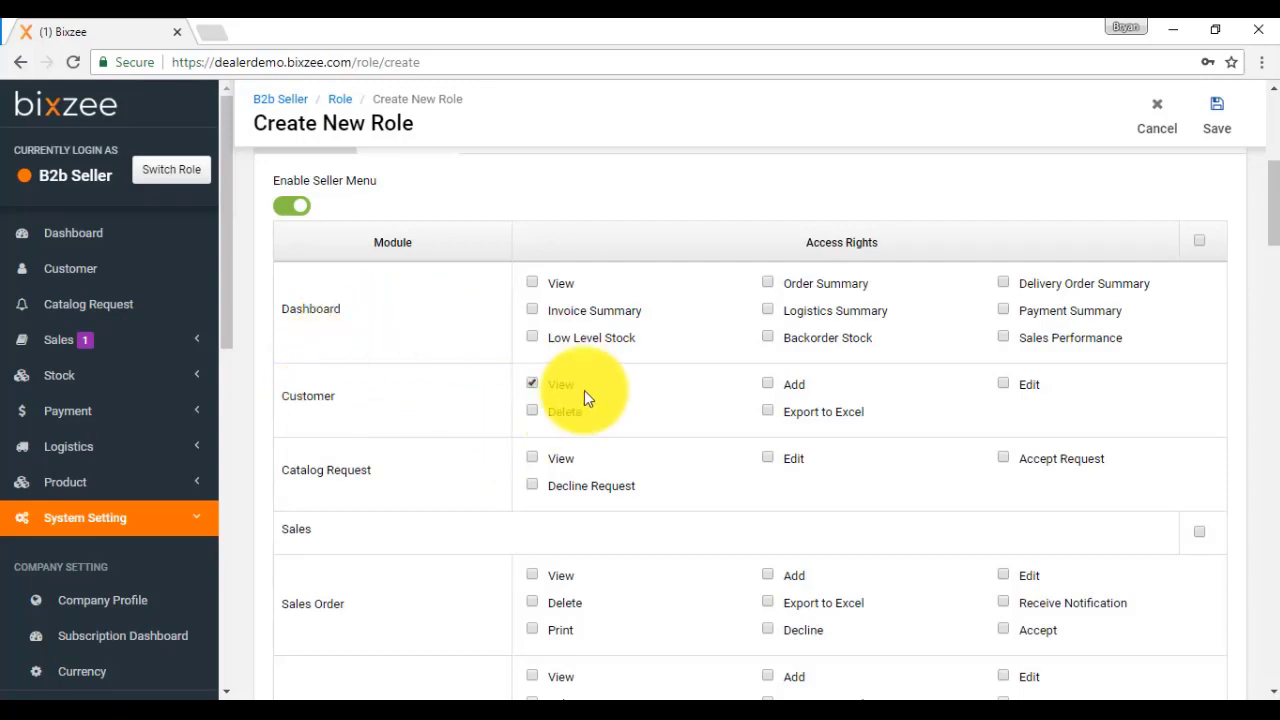
click(767, 384)
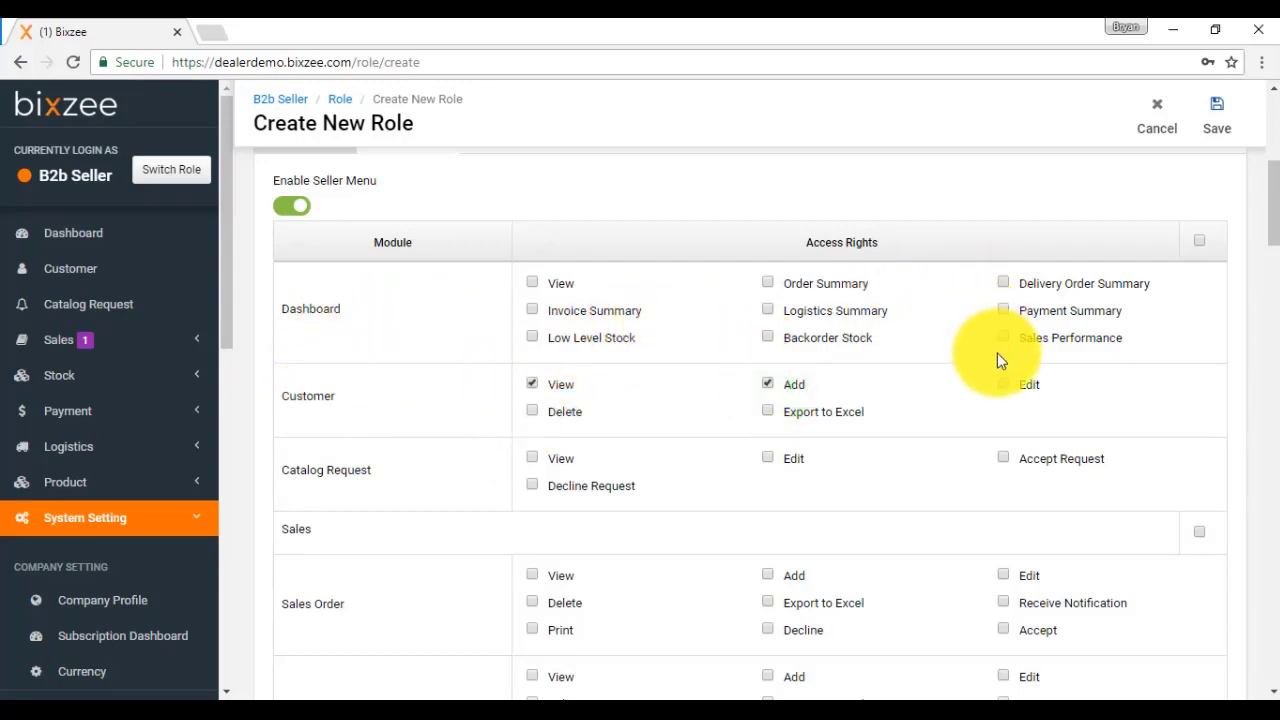
click(1001, 385)
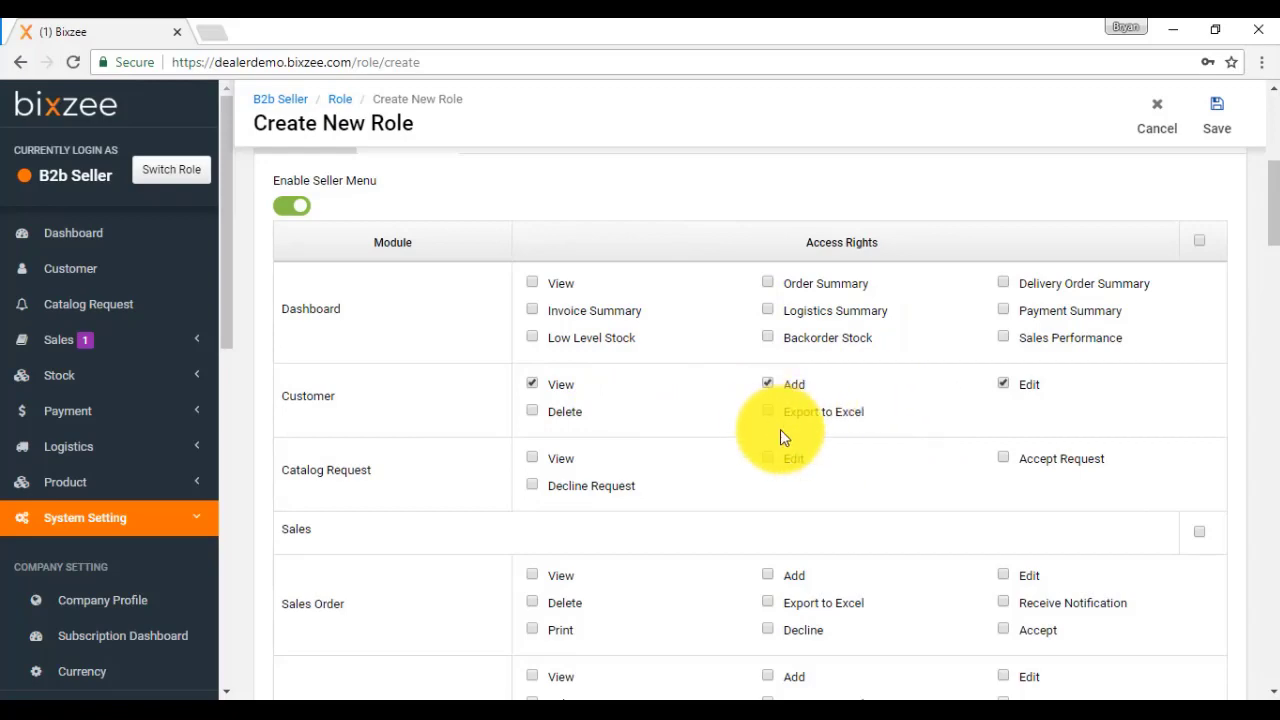
scroll(463, 400, down, 2)
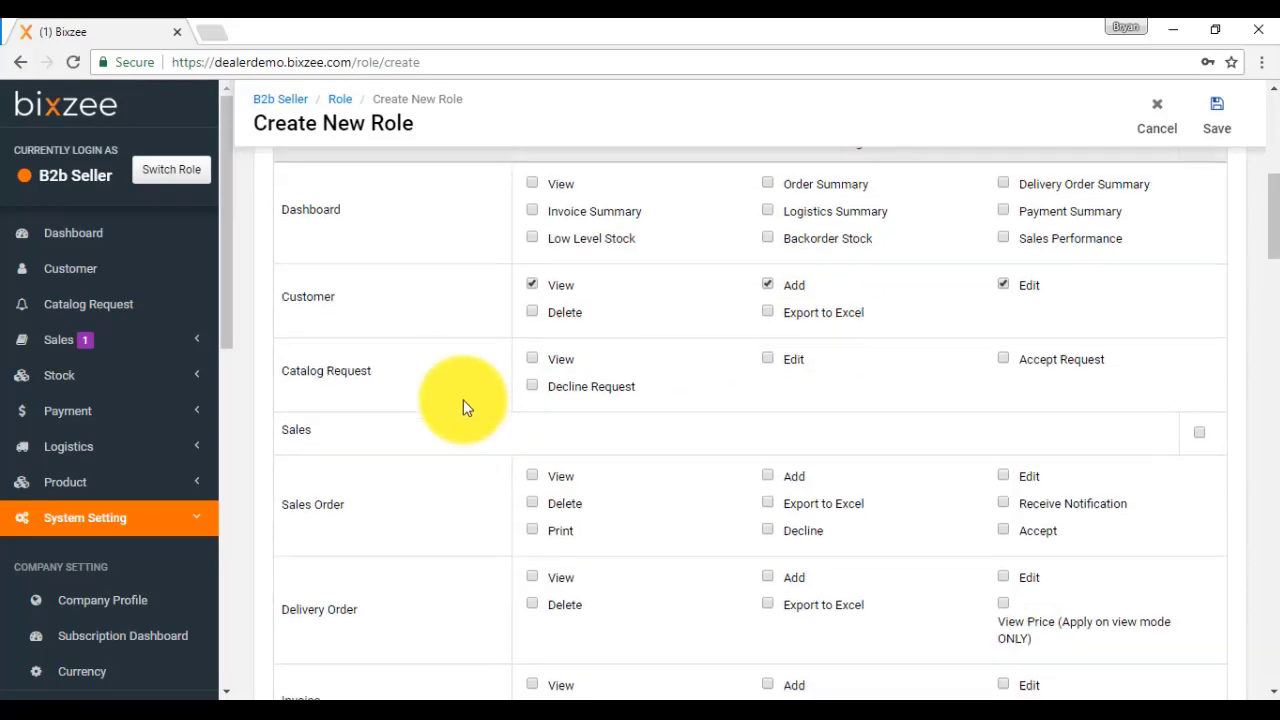
scroll(463, 400, down, 3)
scroll(463, 399, up, 4)
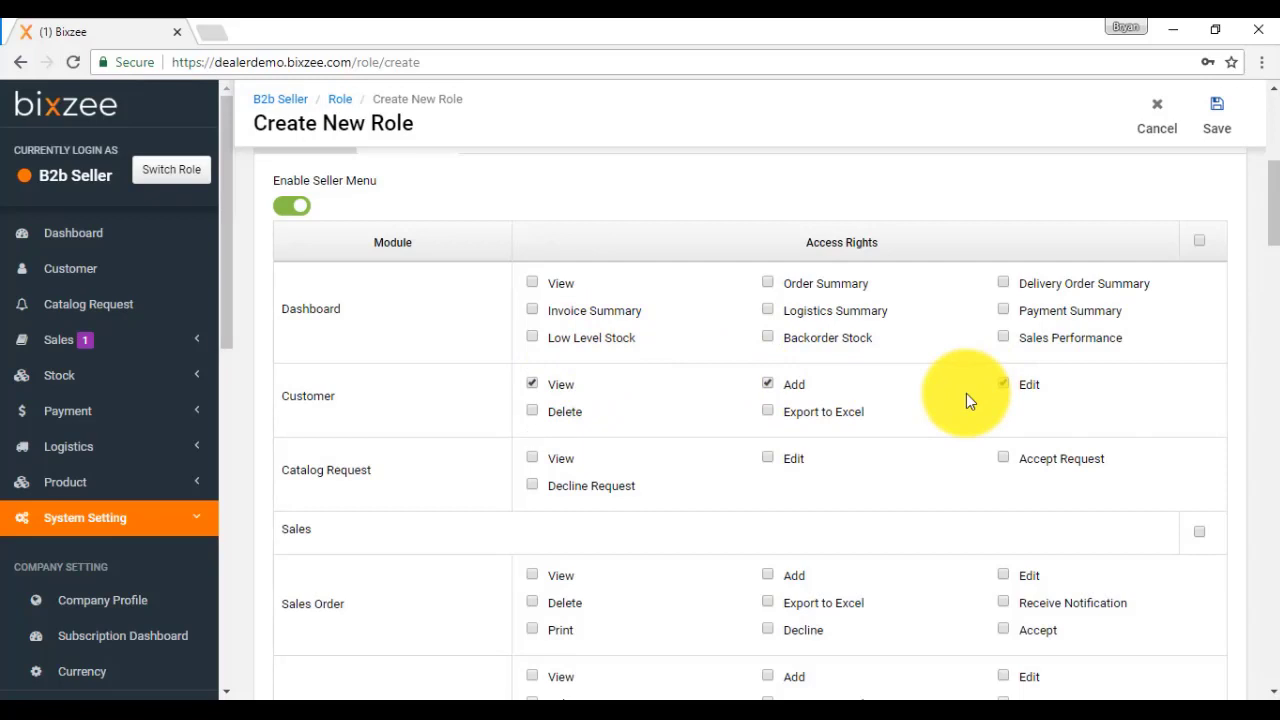
click(1217, 112)
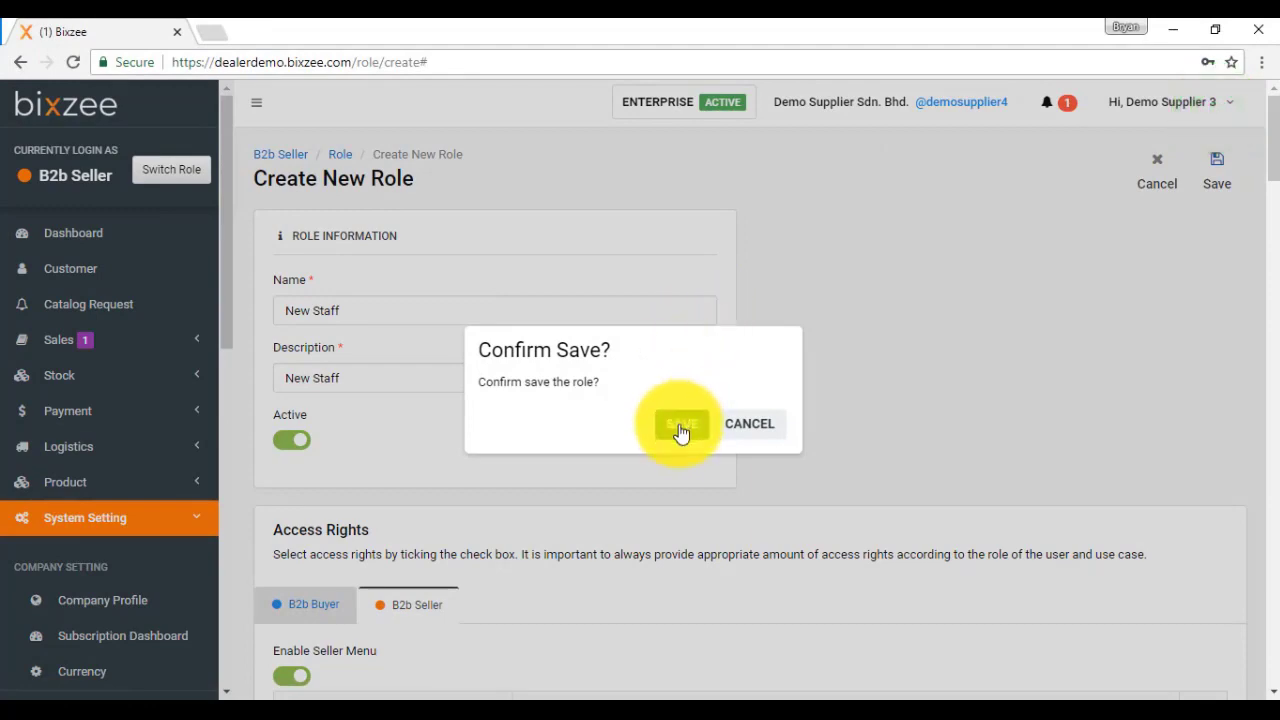
Step: Confirm saving the New Staff role, then open the Agent list
click(680, 428)
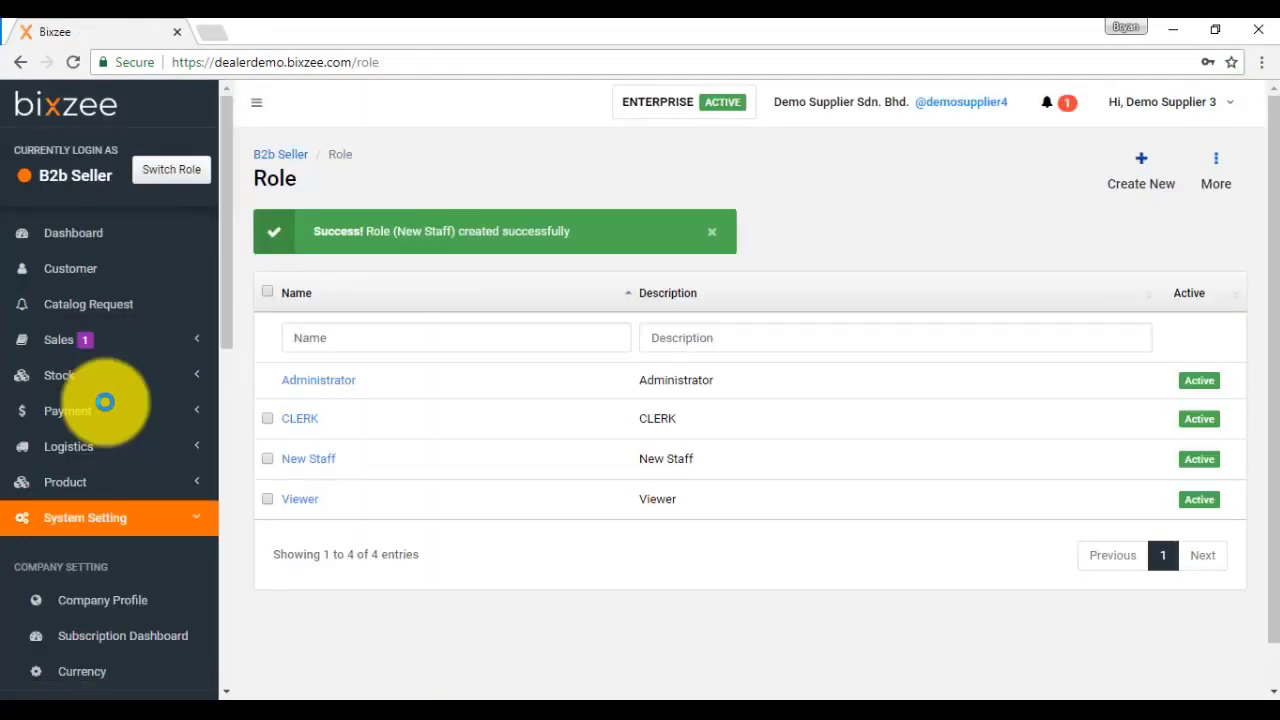
scroll(105, 402, down, 5)
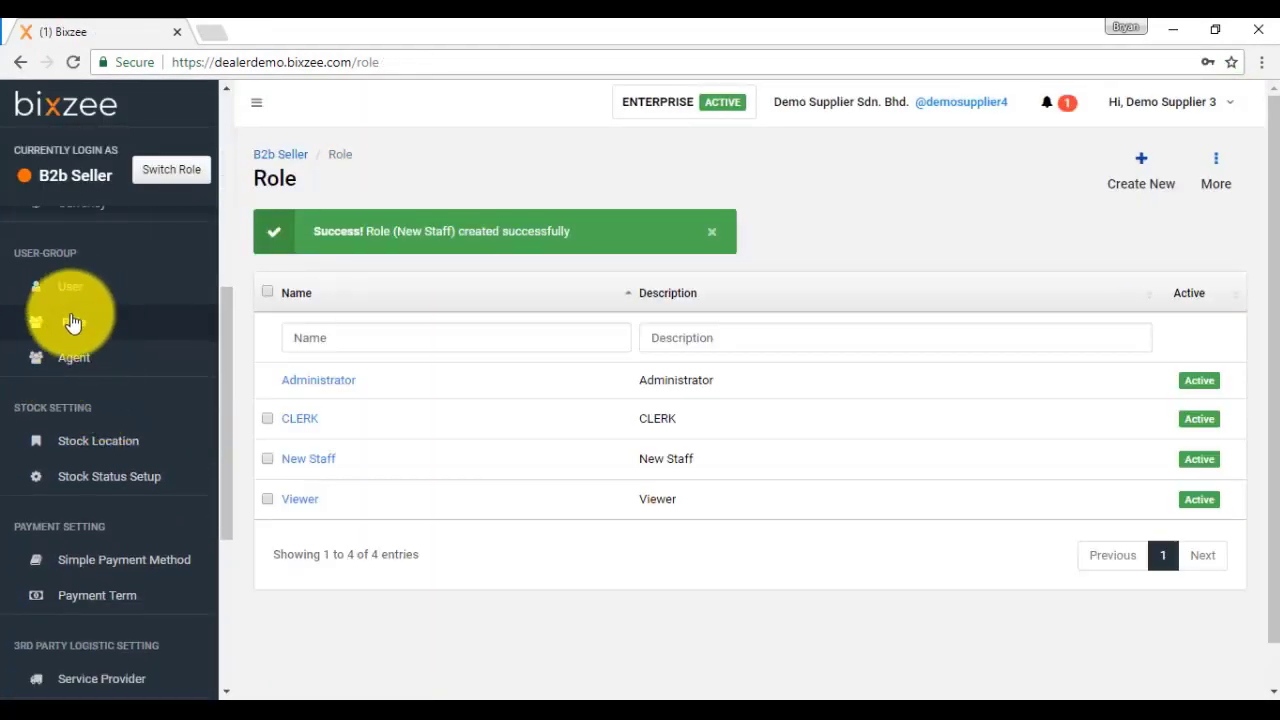
click(92, 366)
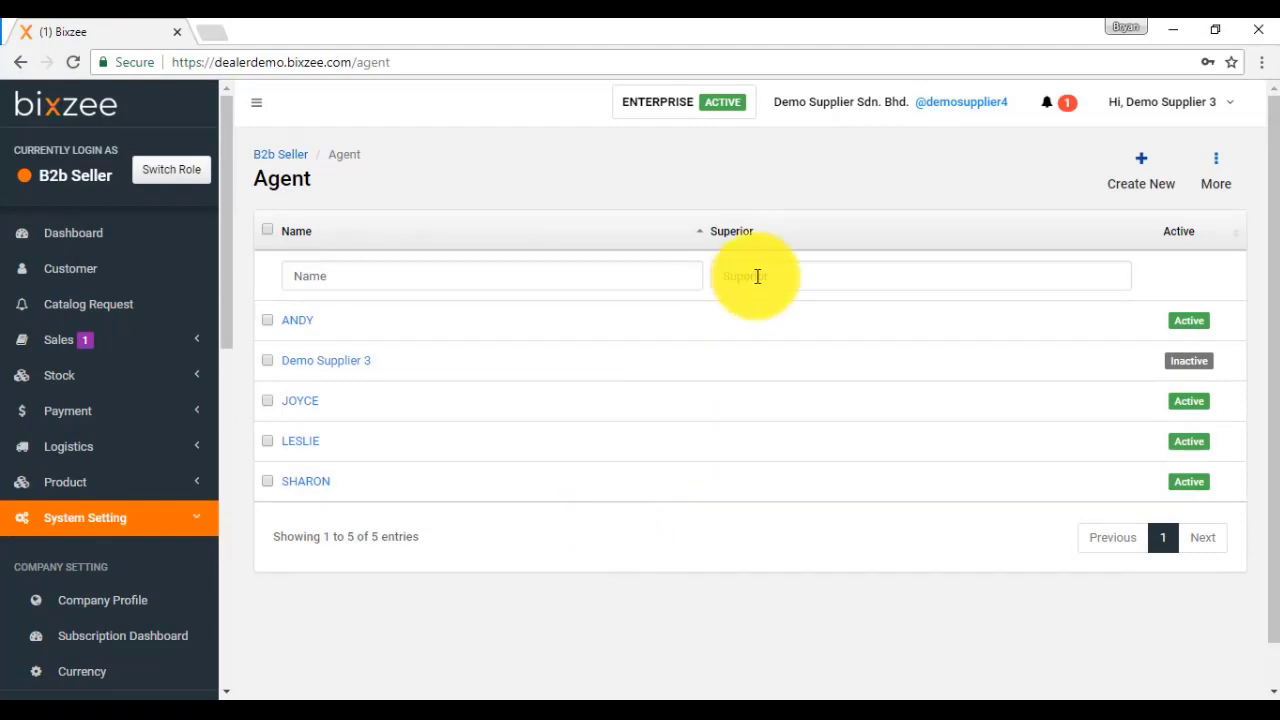
Step: Start a new agent named AMANDA, leaving the superior as No Superior
click(1139, 178)
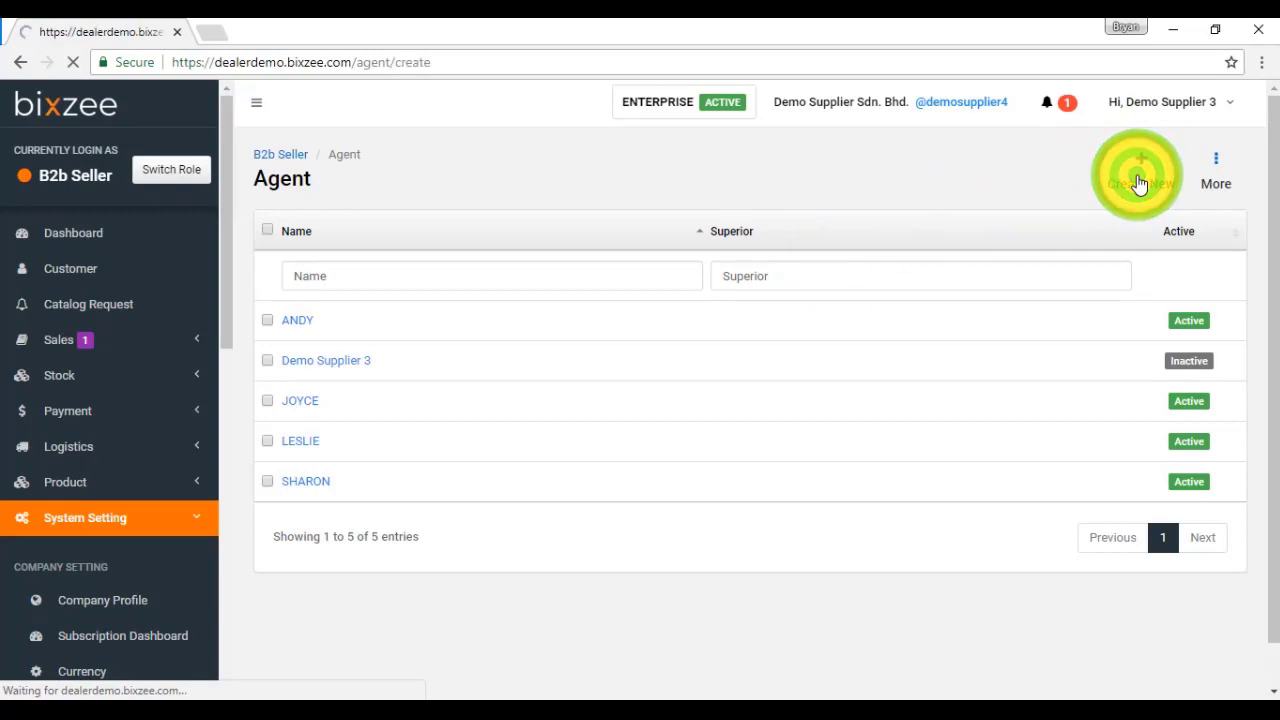
click(437, 316)
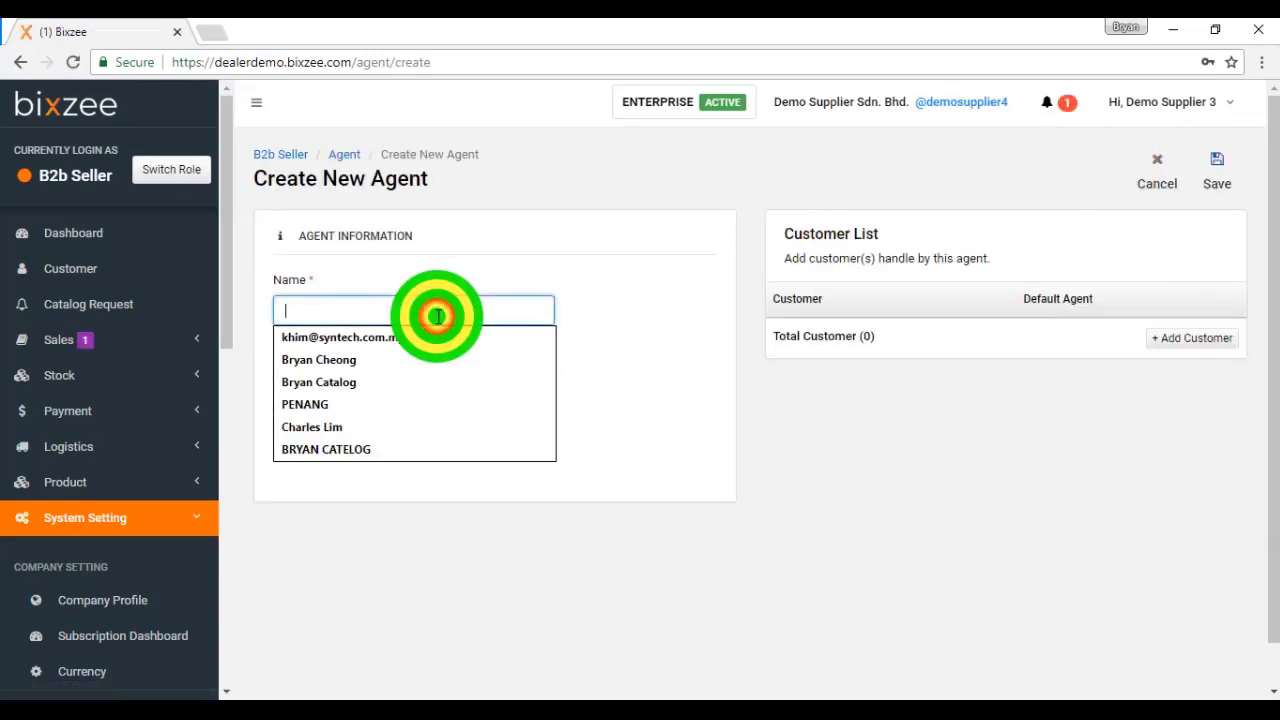
text(AMANDA)
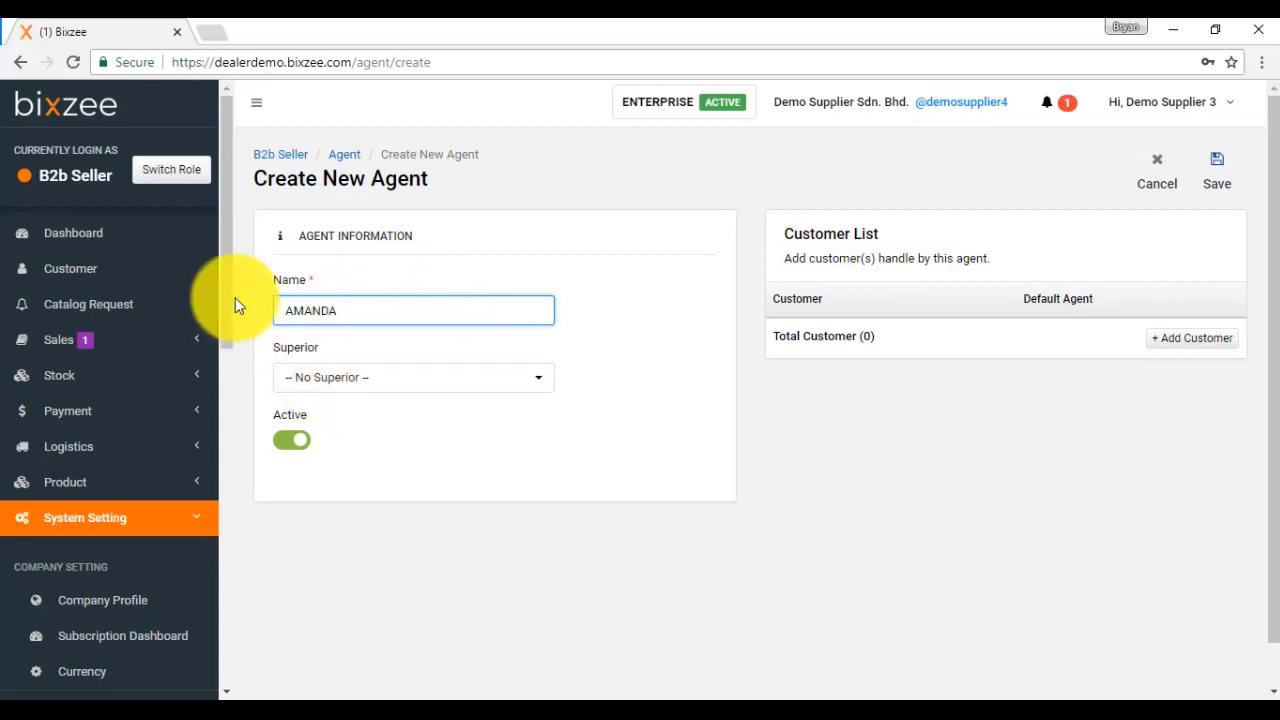
click(363, 385)
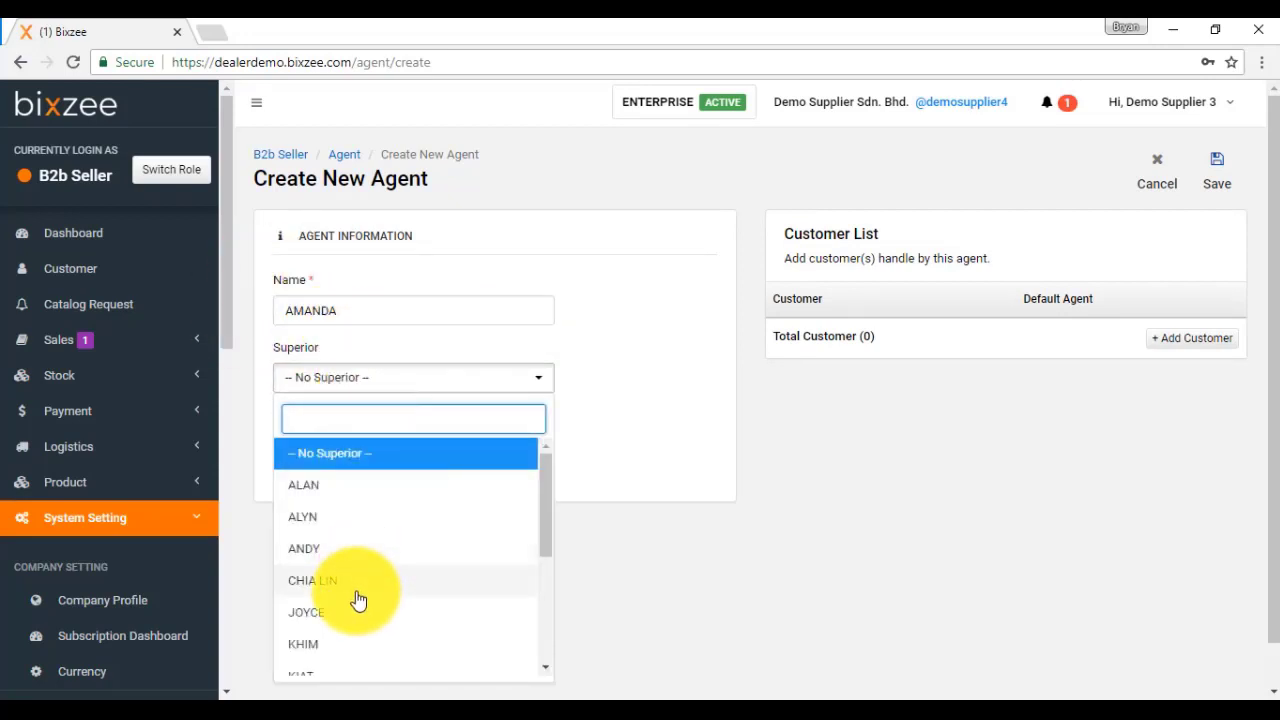
scroll(357, 595, down, 3)
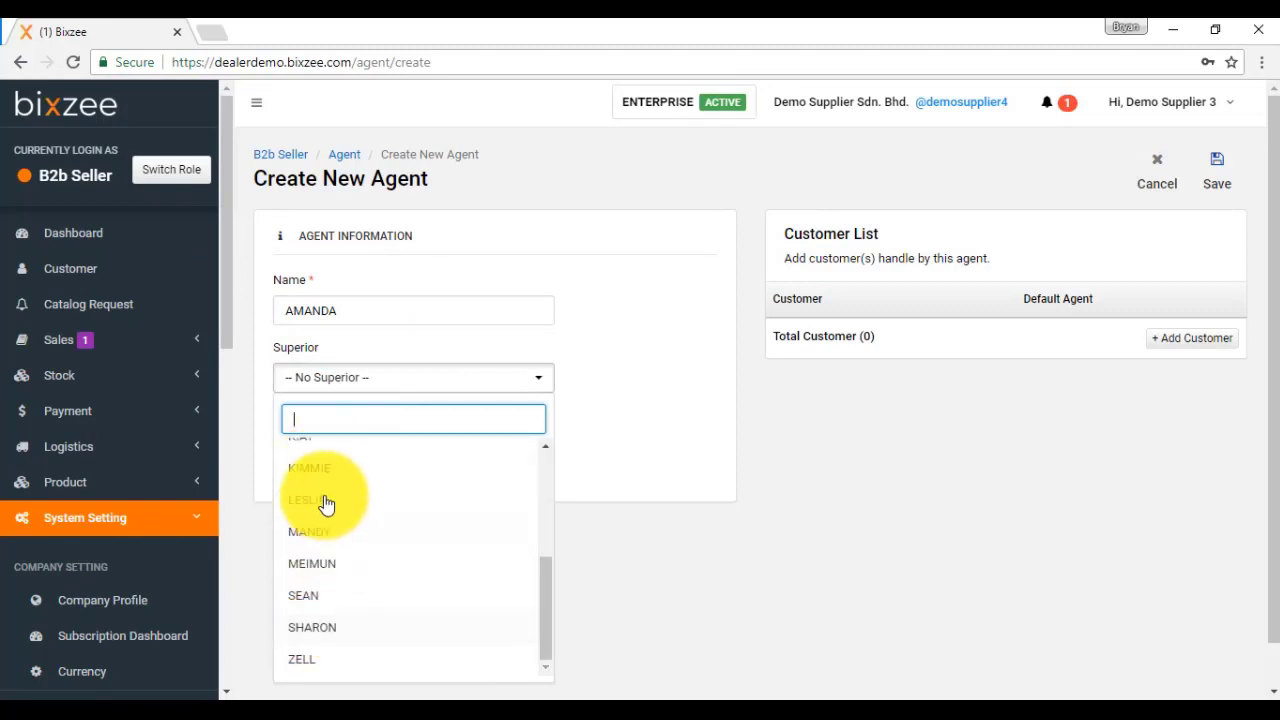
click(674, 390)
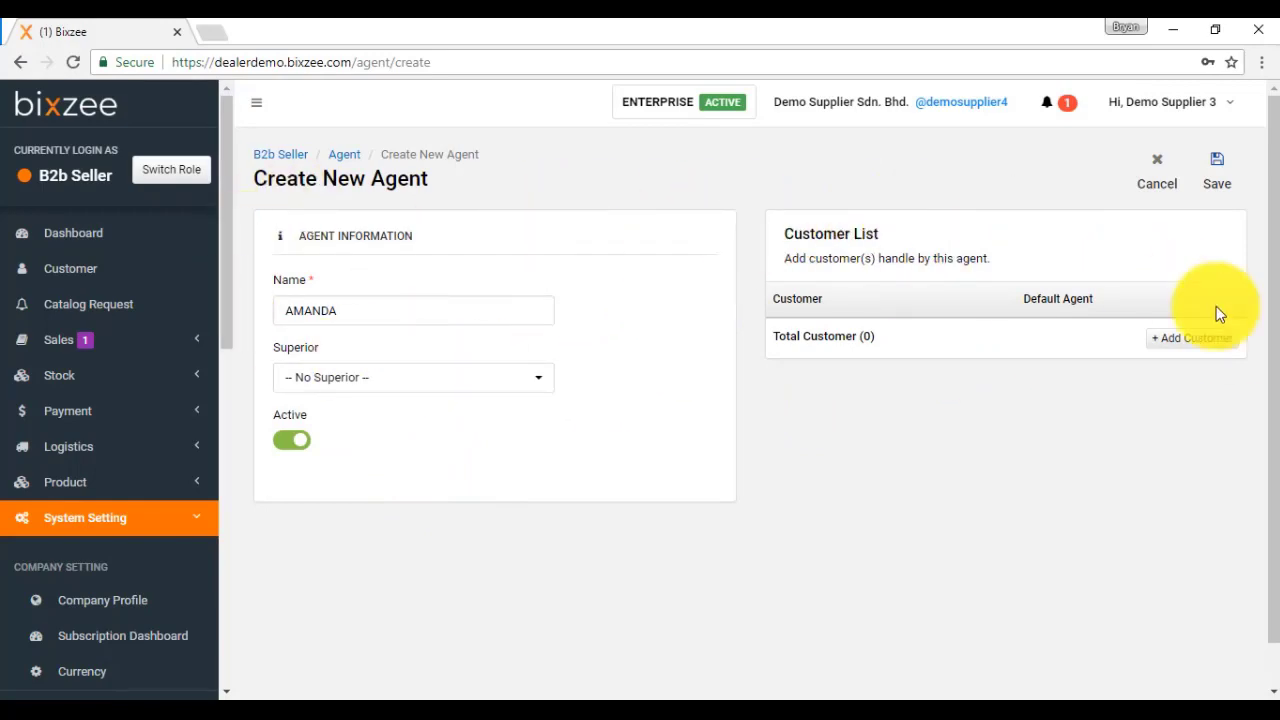
Step: Save agent AMANDA without assigning any customers, confirming the save
click(1180, 337)
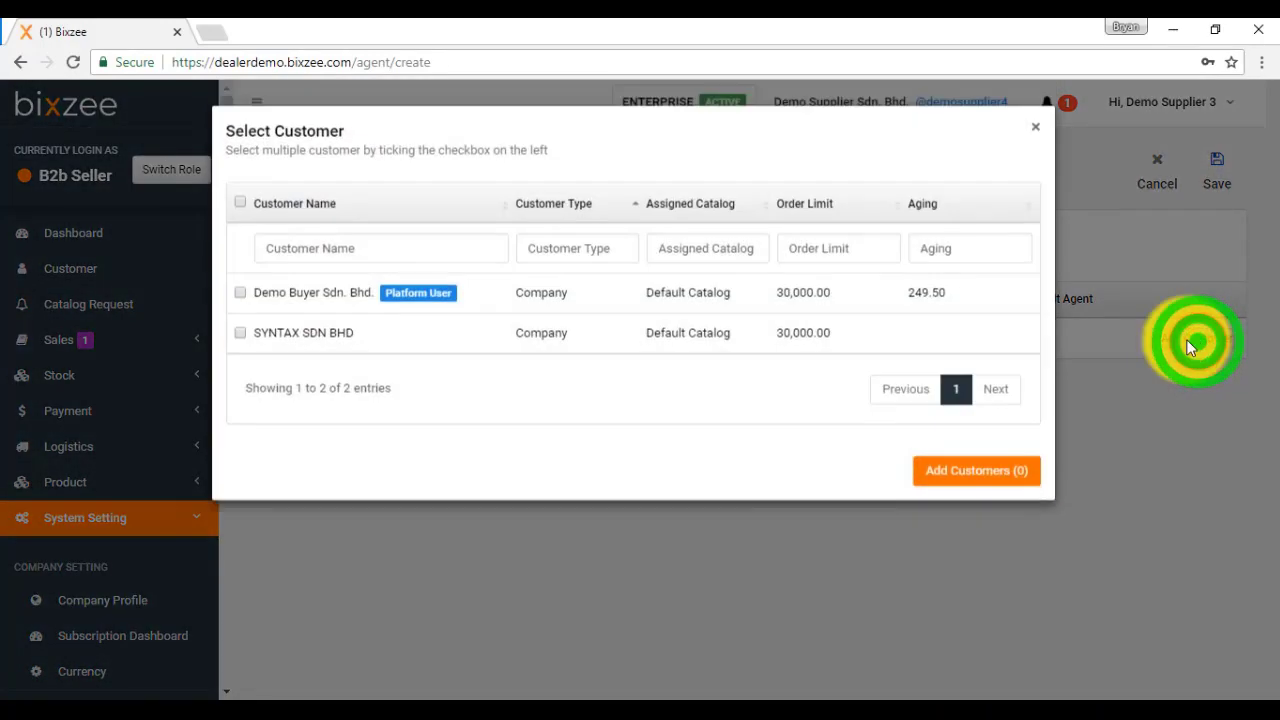
click(239, 337)
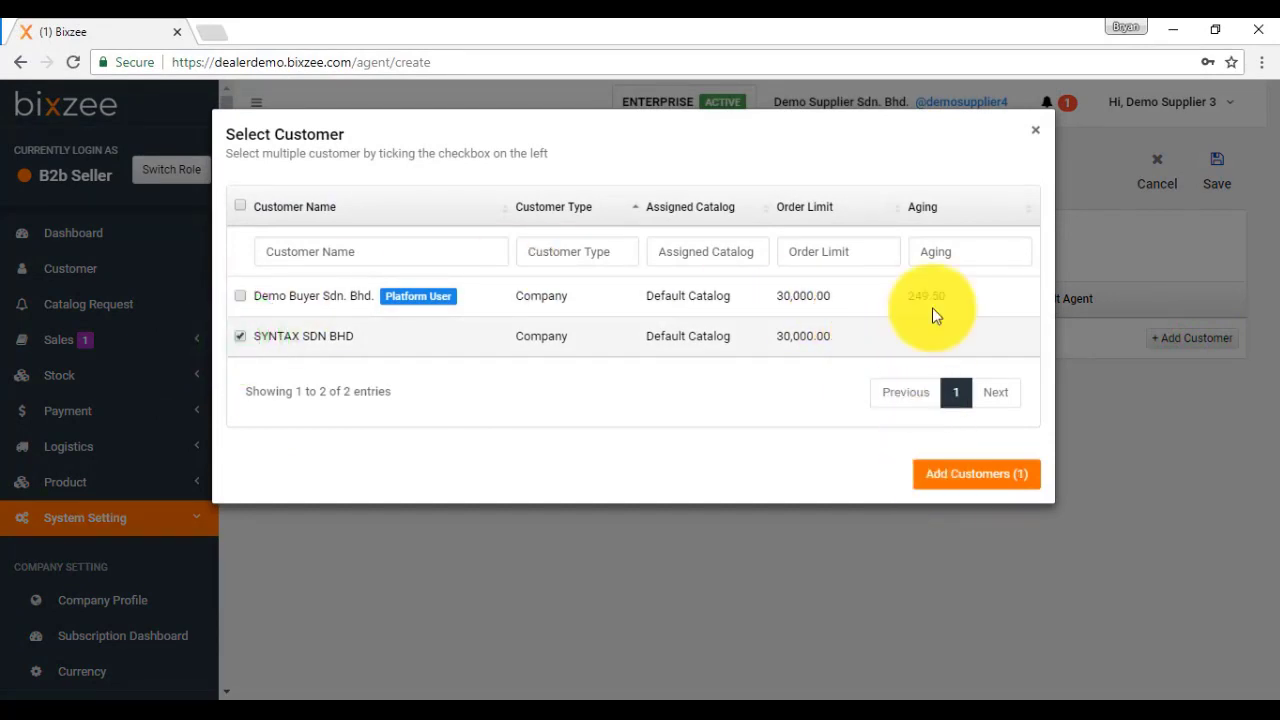
click(1035, 131)
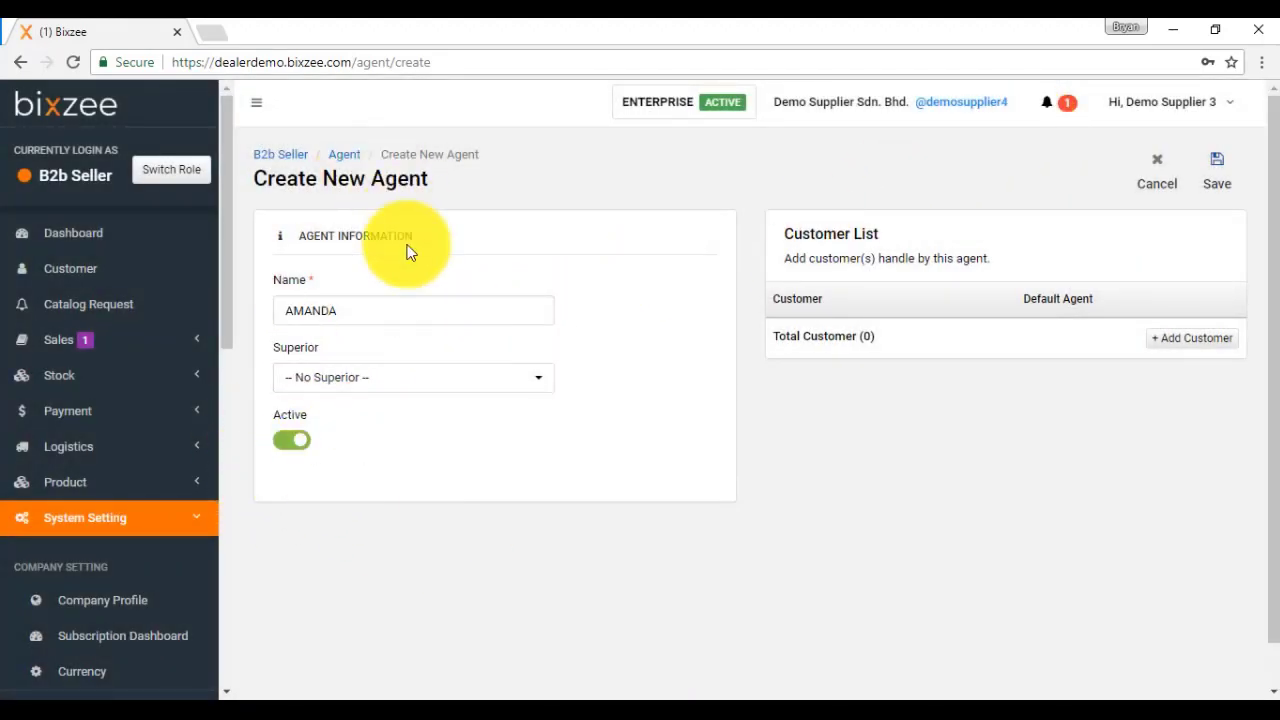
click(1216, 183)
click(672, 428)
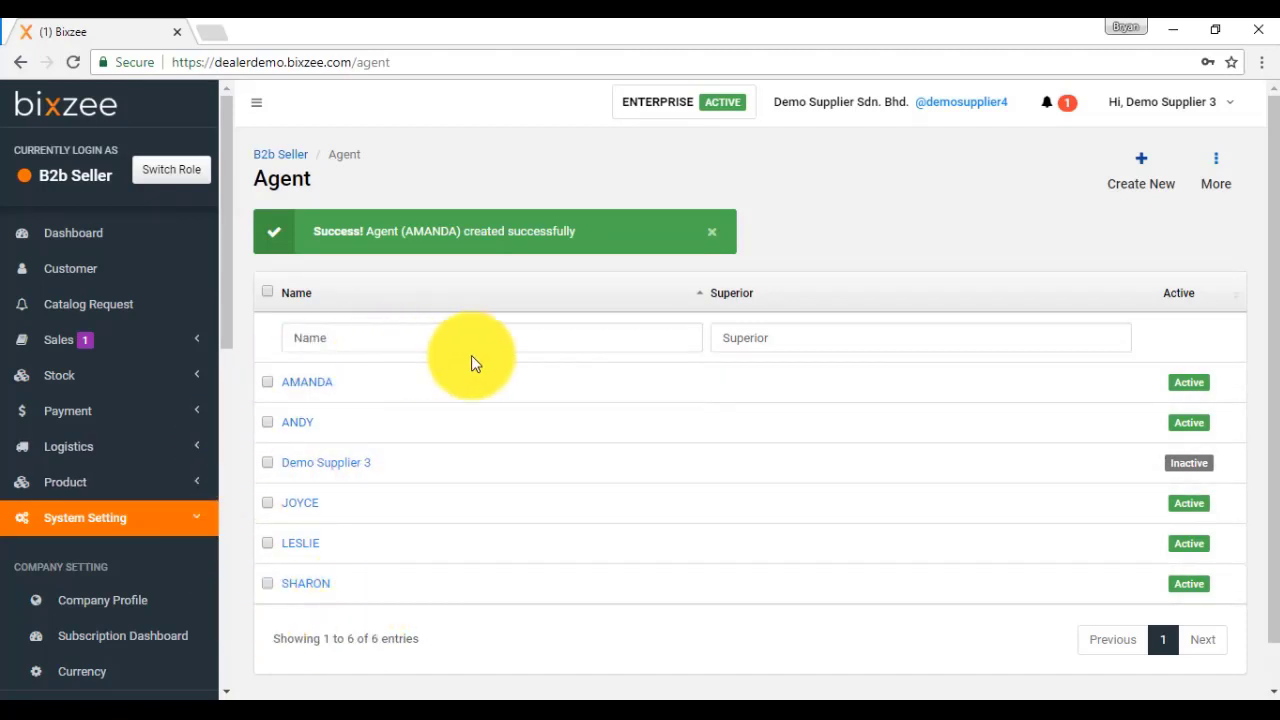
Step: Go to the User list under User-Group, showing the single Administrator user
click(523, 381)
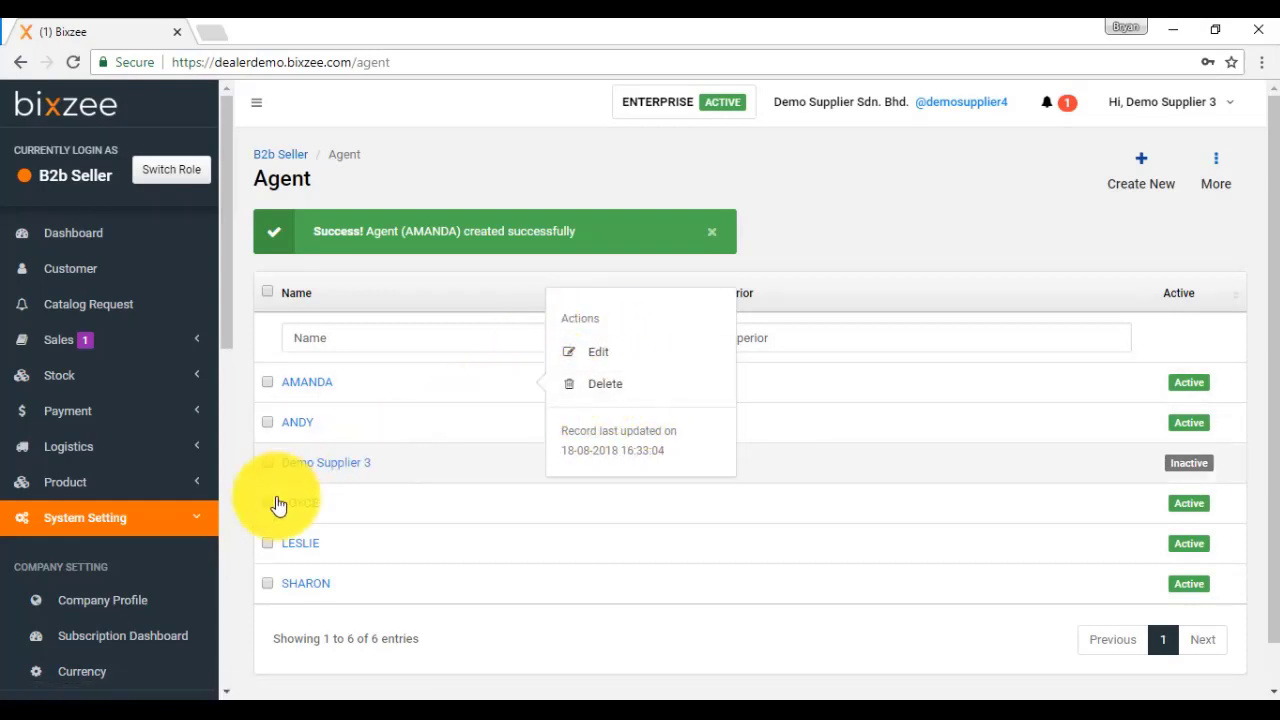
scroll(149, 506, down, 3)
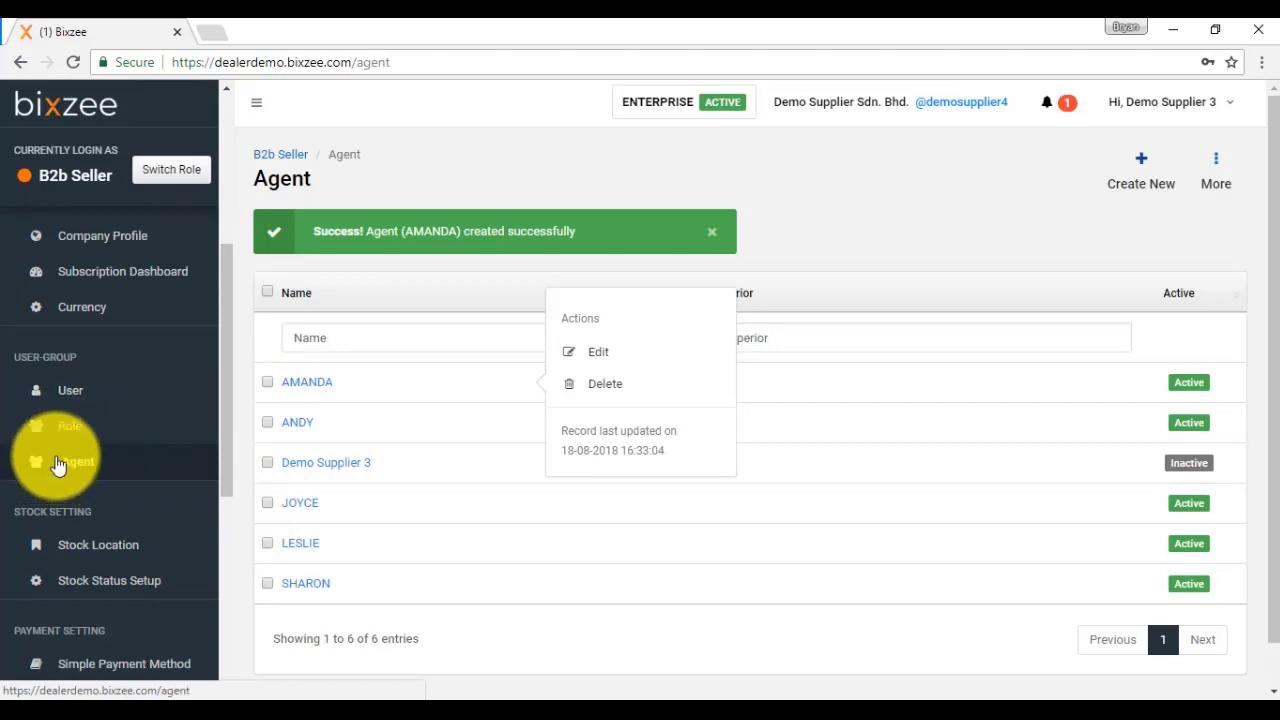
click(88, 391)
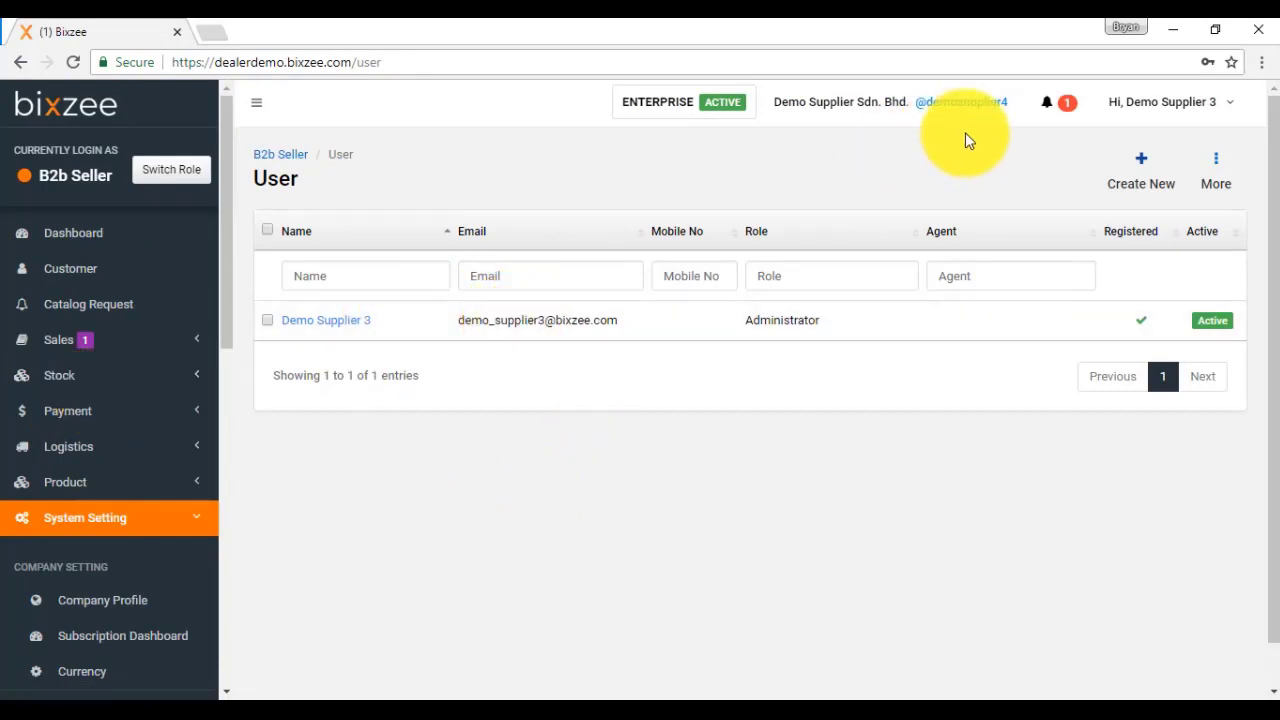
Step: Start a new user and enter the user's e-mail address
click(1142, 166)
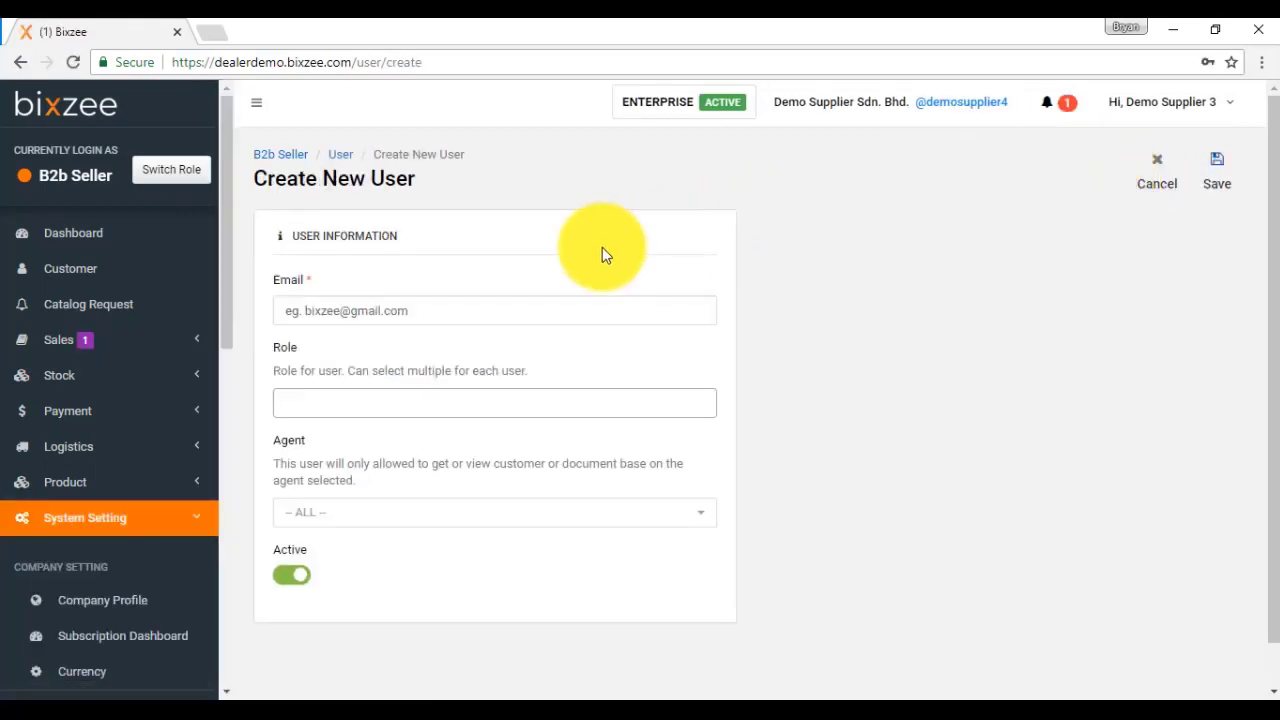
click(449, 312)
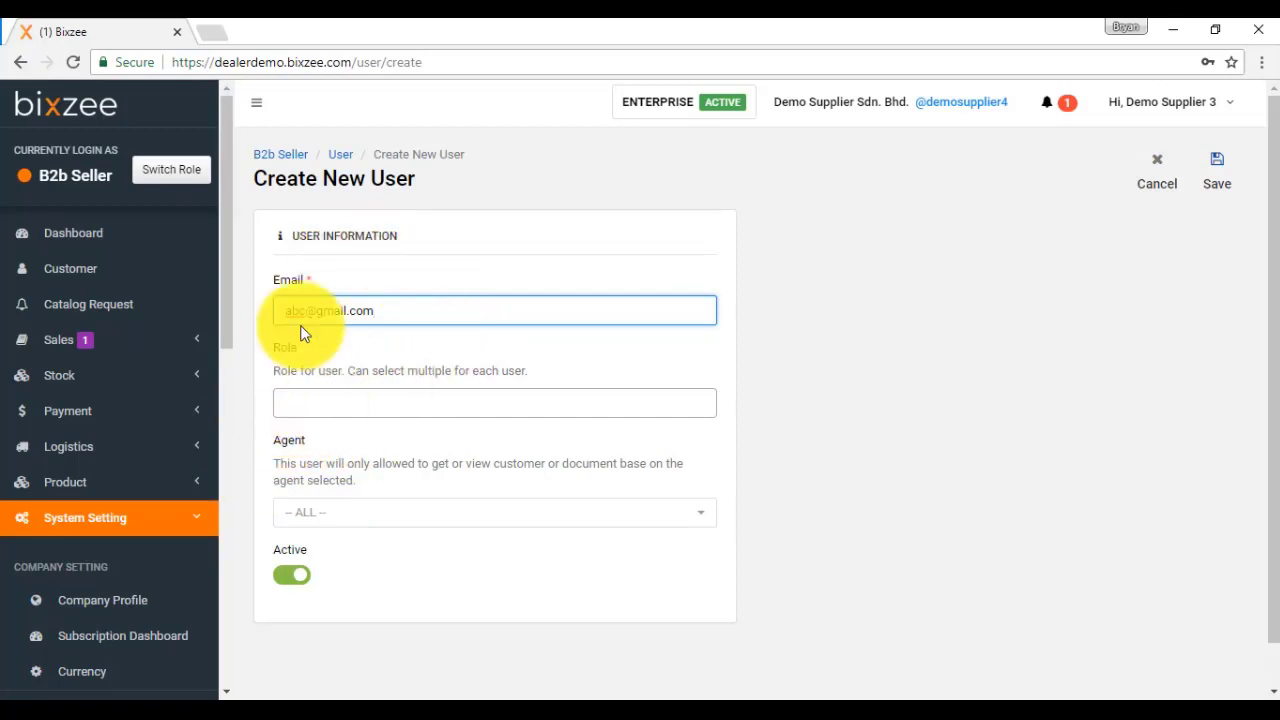
Step: Give the new user the New Staff and CLERK roles
click(337, 404)
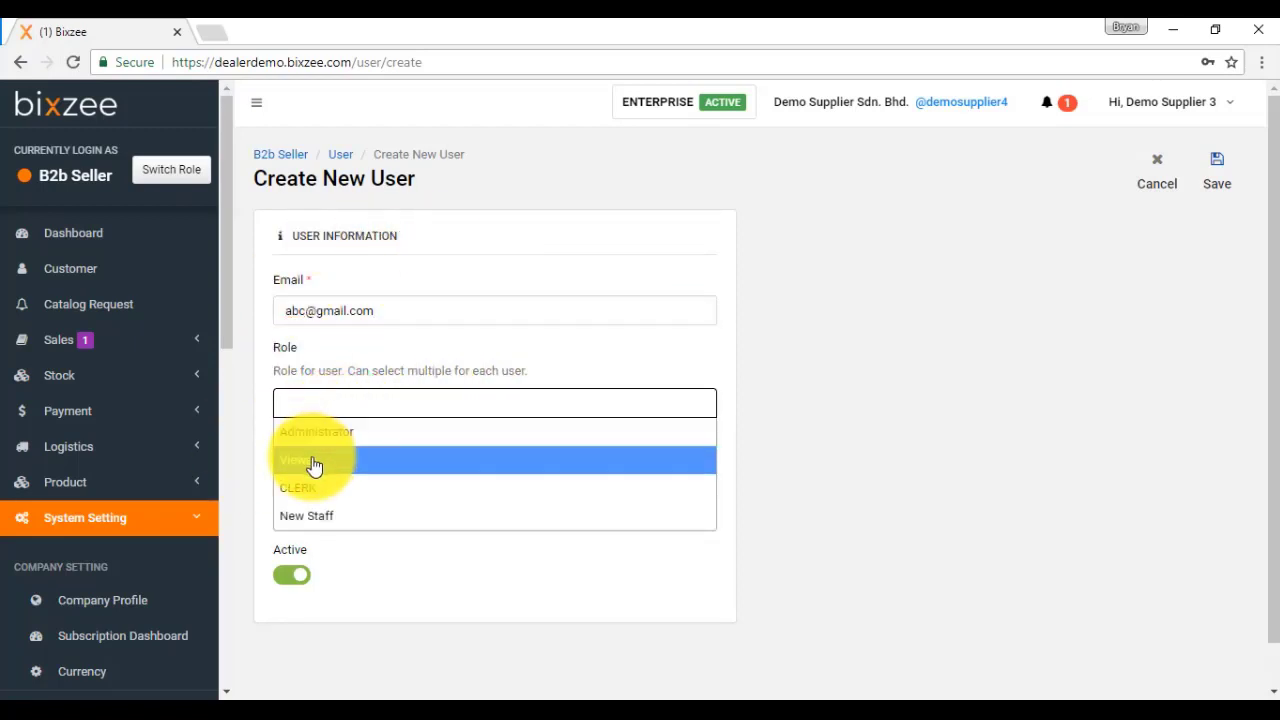
click(307, 514)
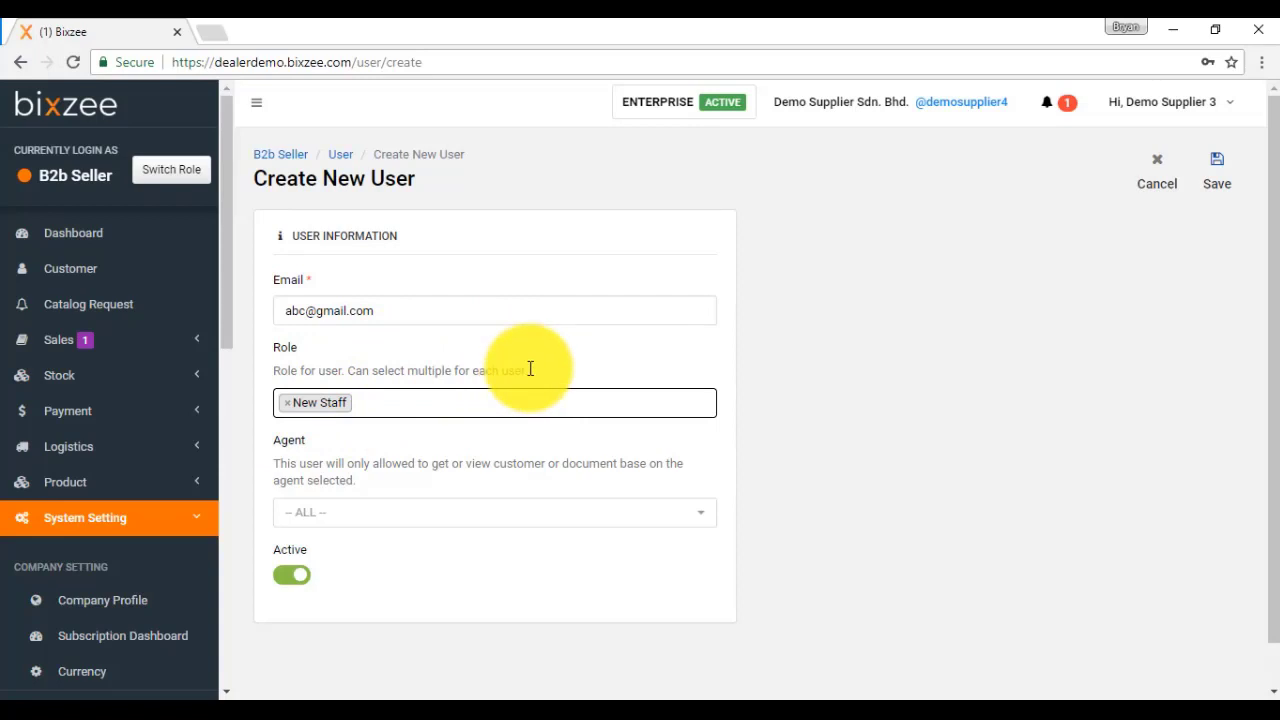
click(398, 410)
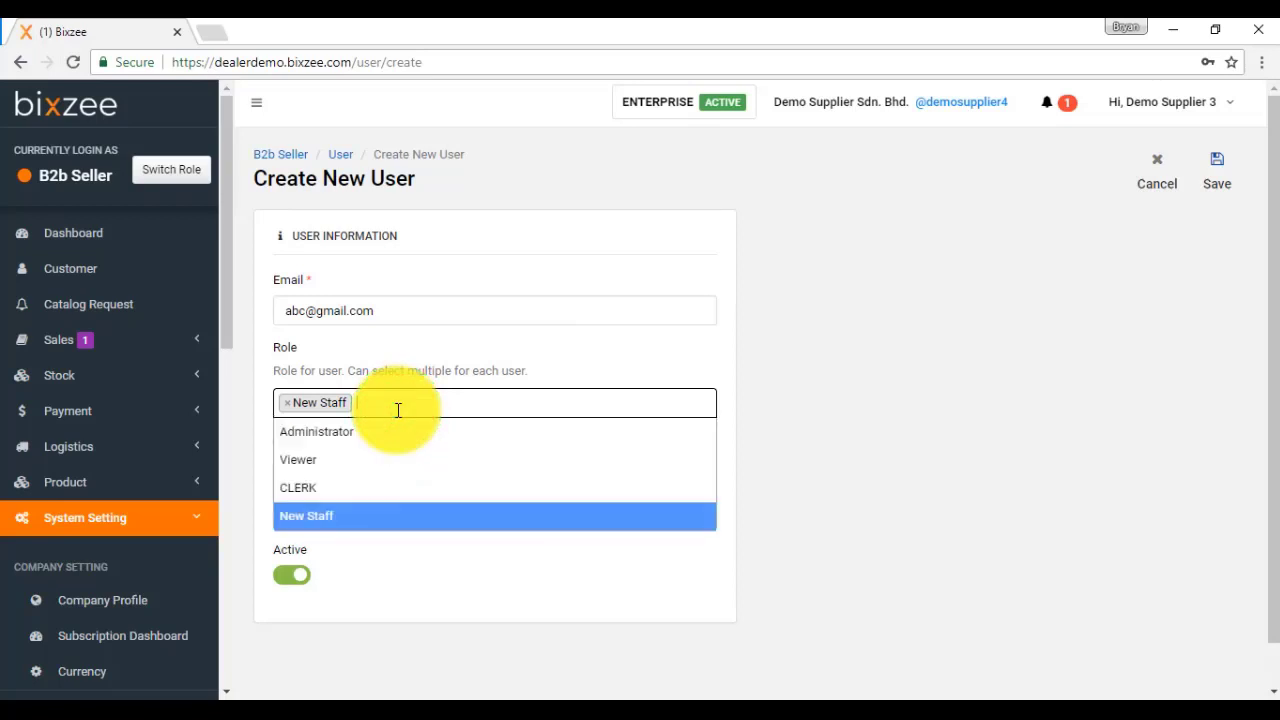
click(299, 484)
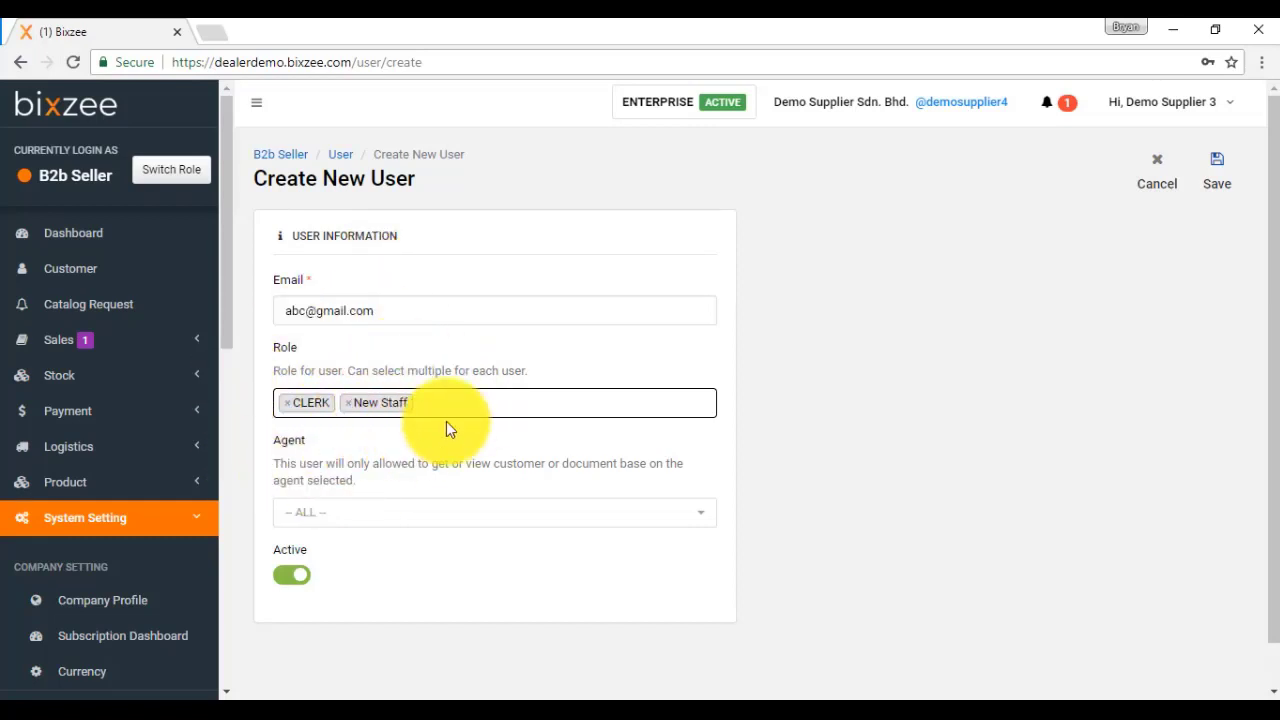
scroll(446, 428, down, 1)
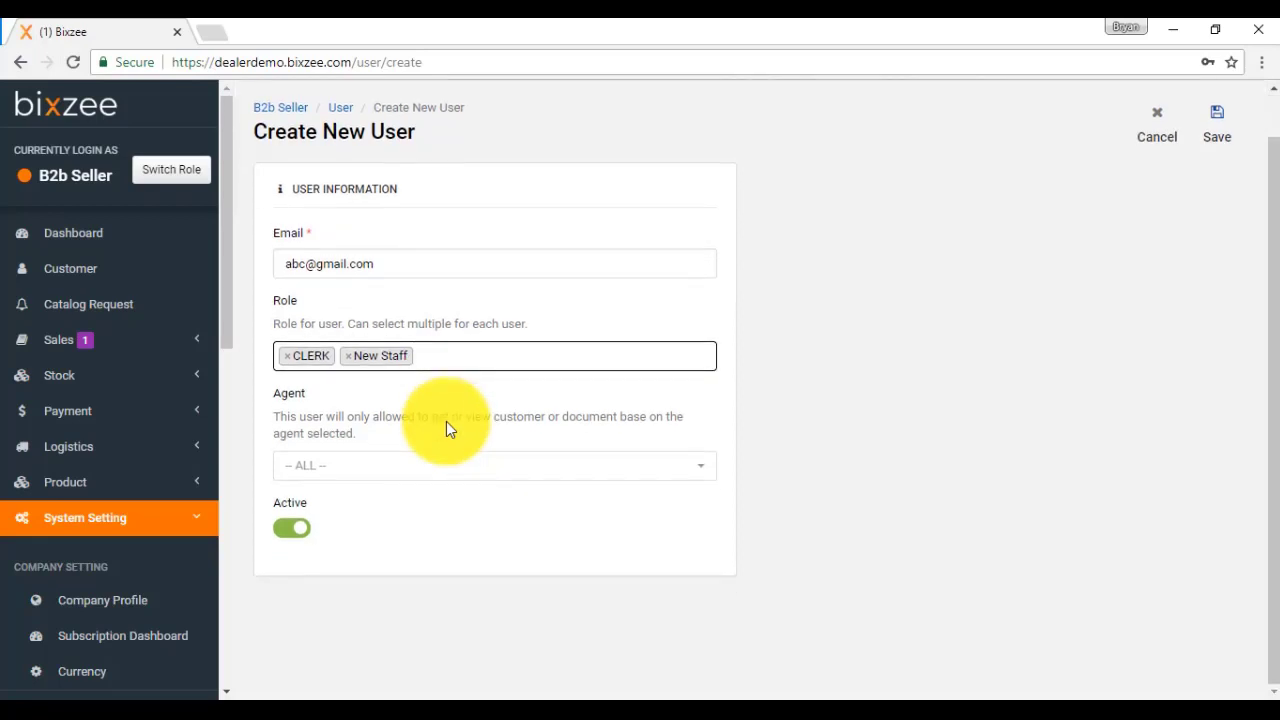
Step: Assign agent LESLIE to the new user and save it
click(443, 465)
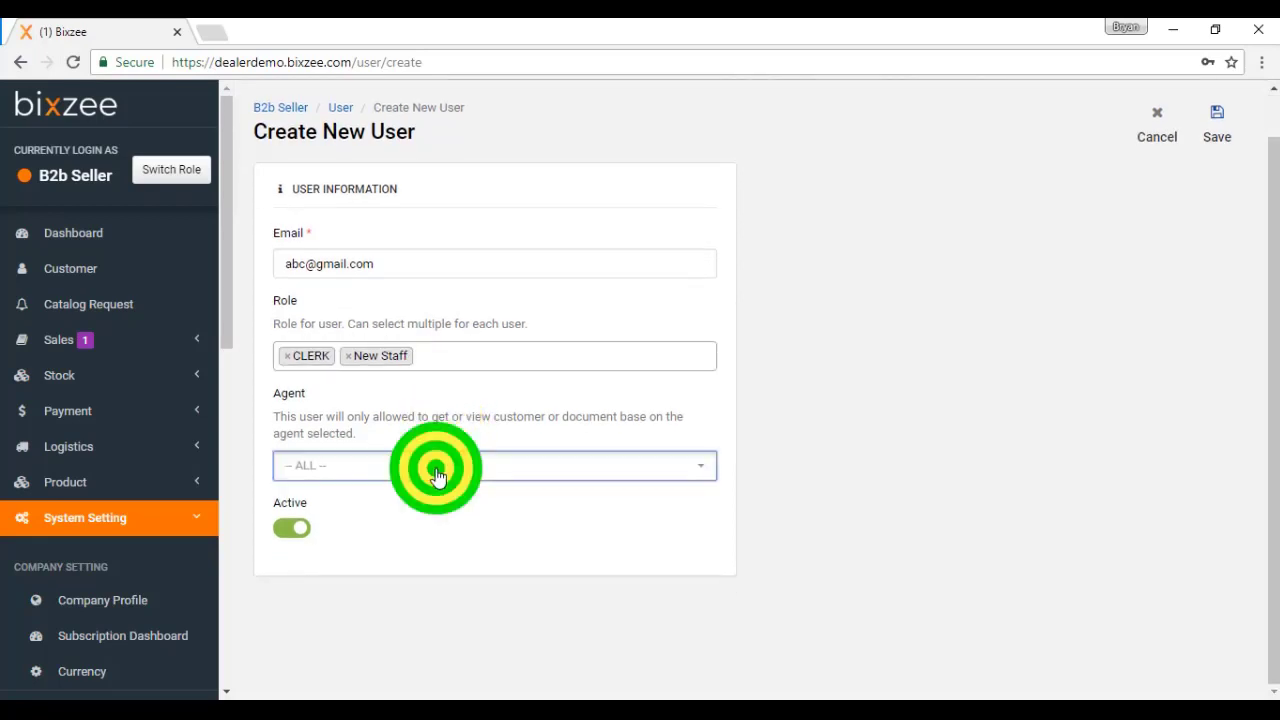
click(361, 291)
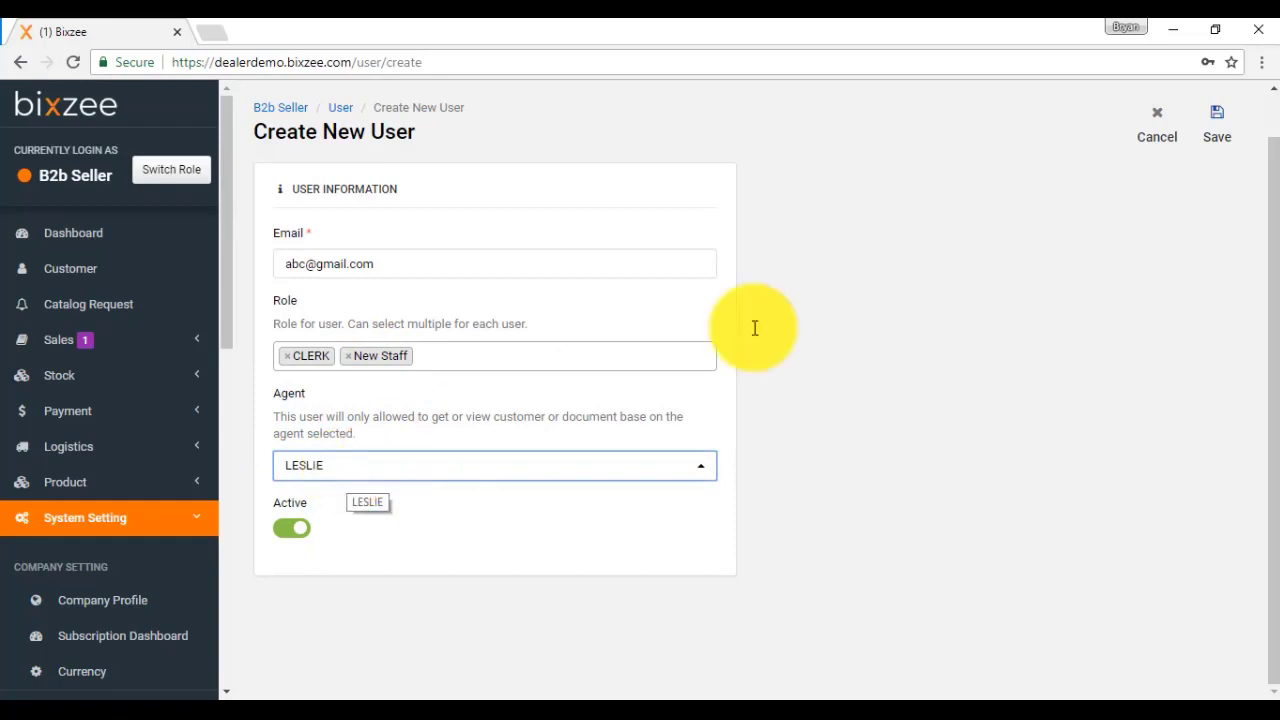
click(1217, 125)
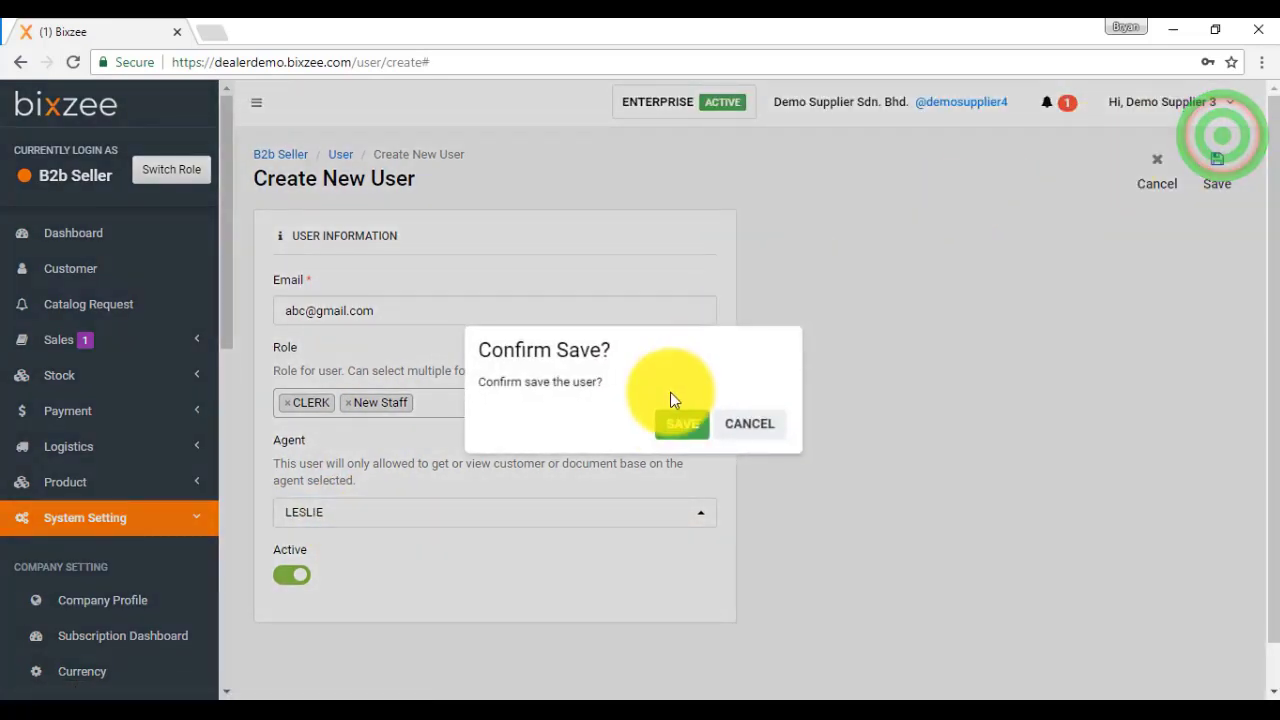
Step: Confirm saving the new user and send them an invitation e-mail
click(667, 420)
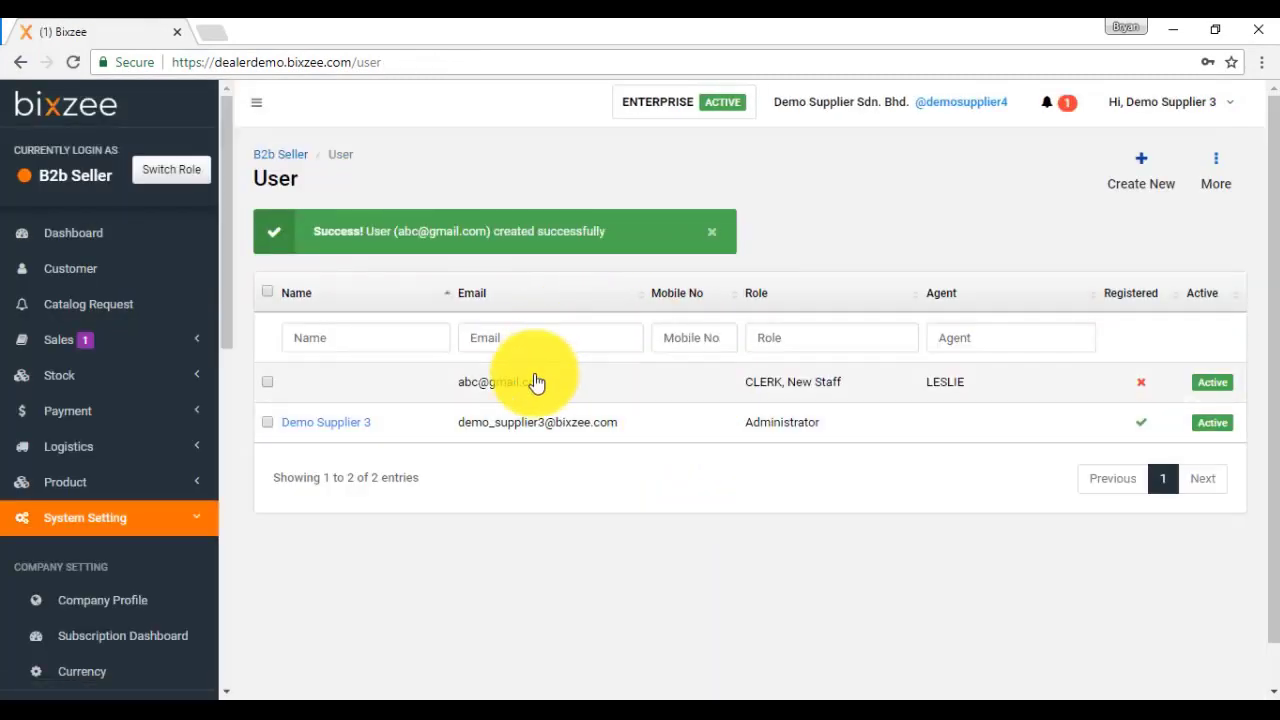
click(553, 384)
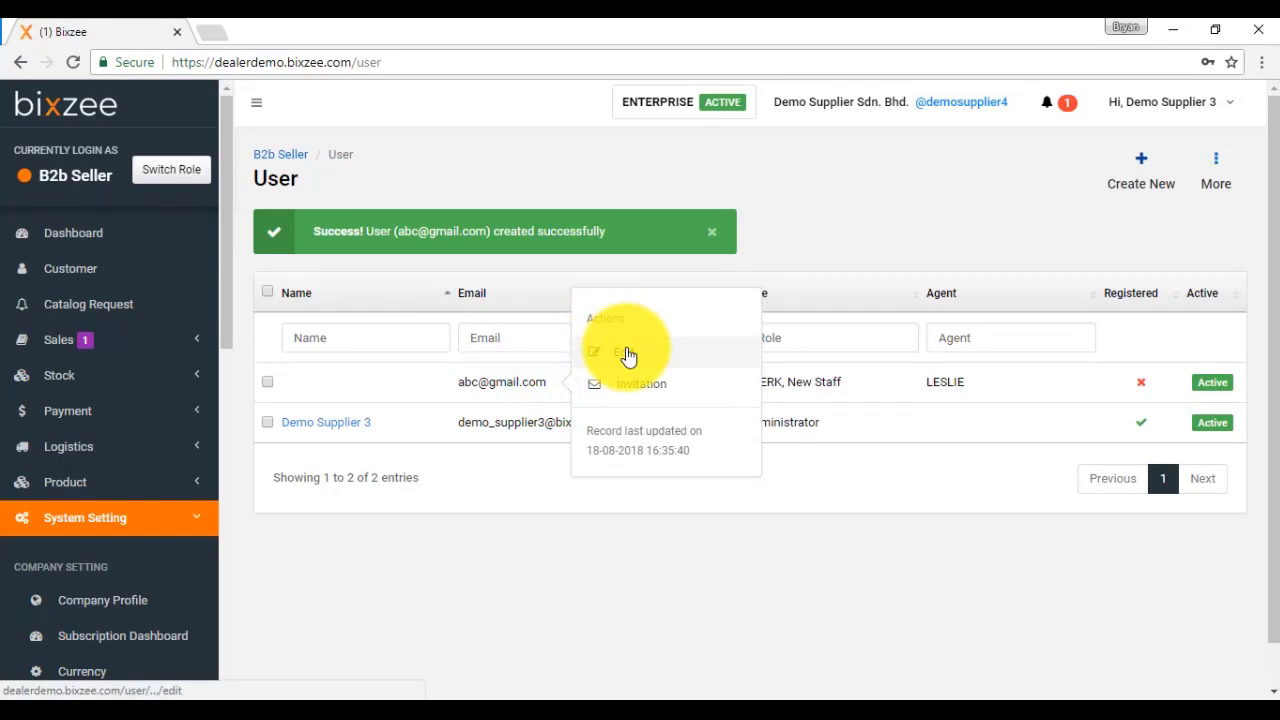
click(676, 392)
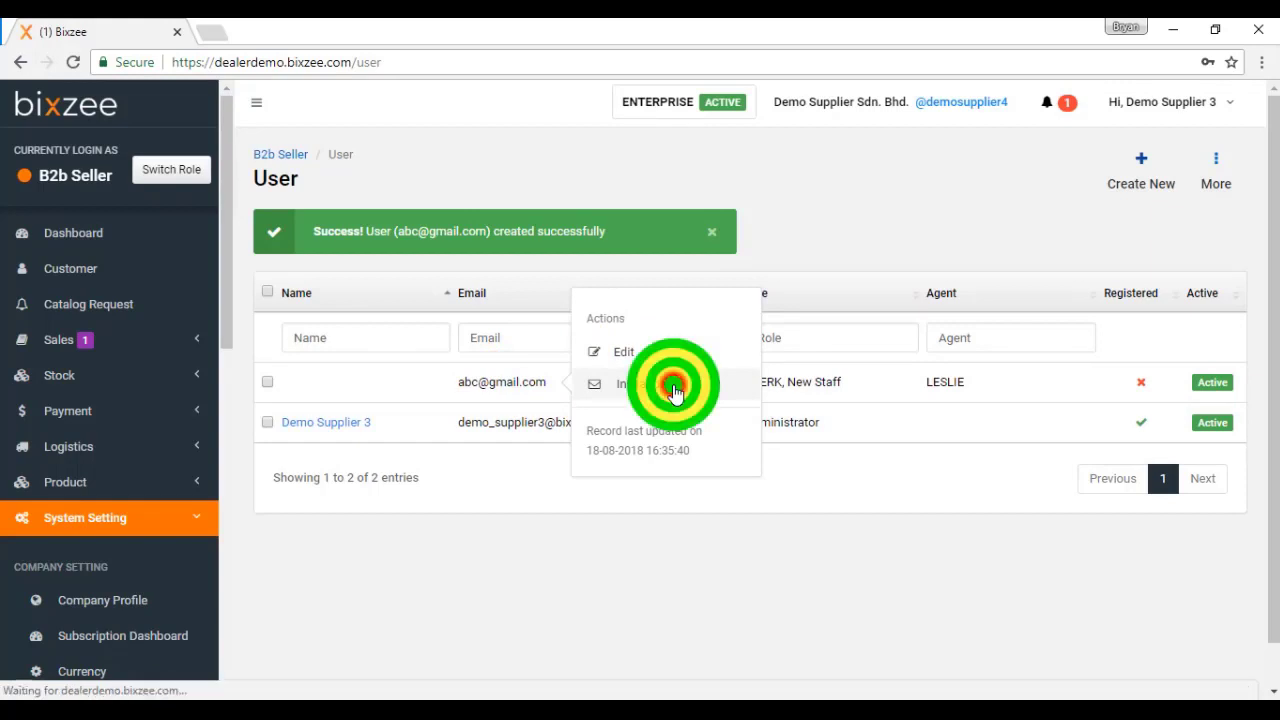